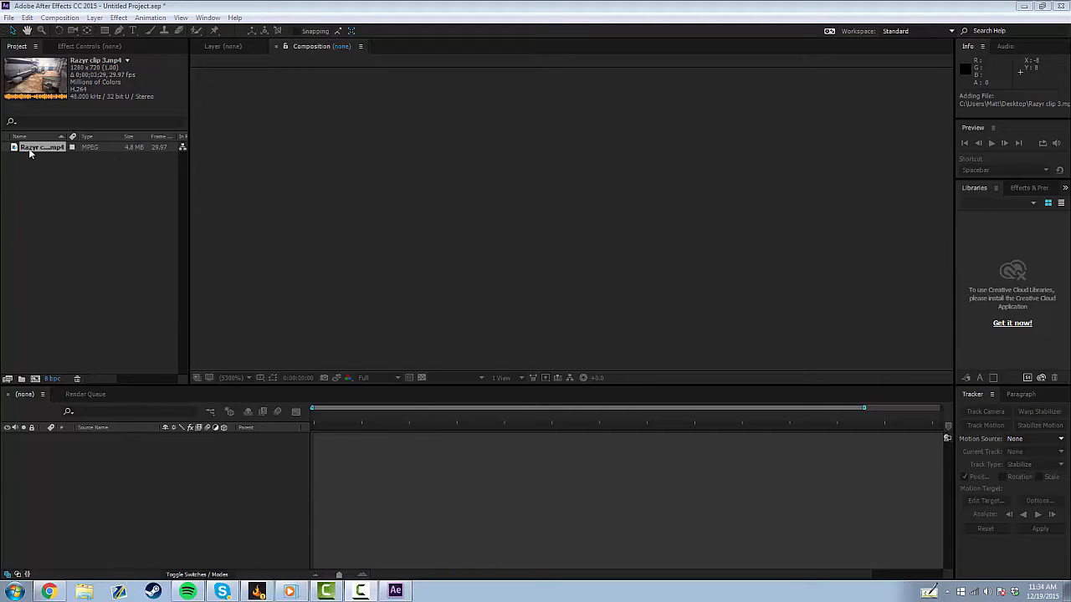
Create a composition from Razyr clip 3.mp4 and preview its playback.
{"action": "left_click_drag", "start_coordinate": [33, 151], "coordinate": [356, 476]}
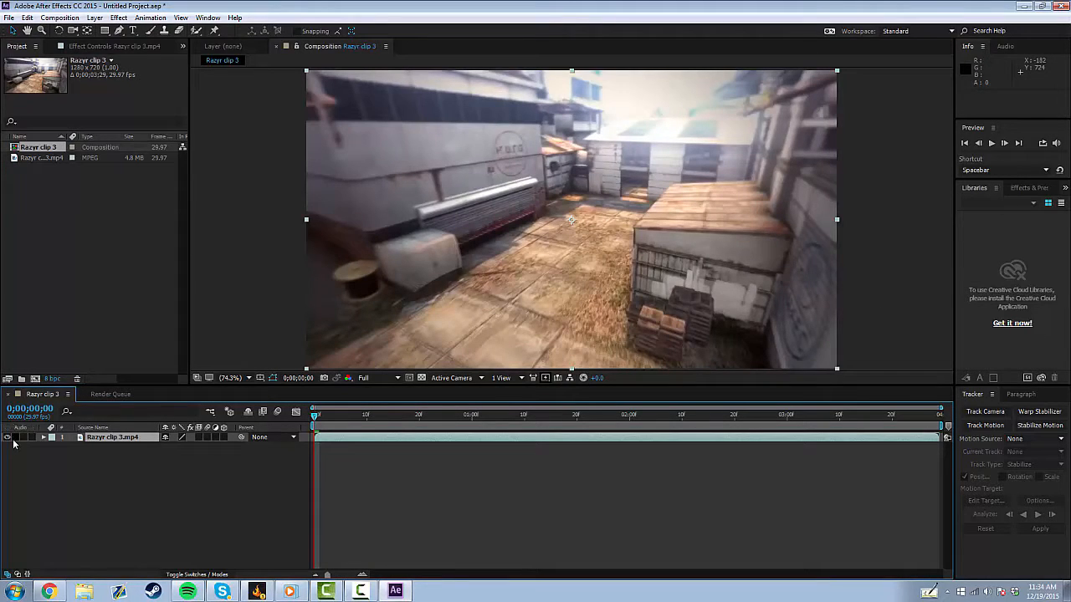
{"action": "left_click", "coordinate": [992, 143]}
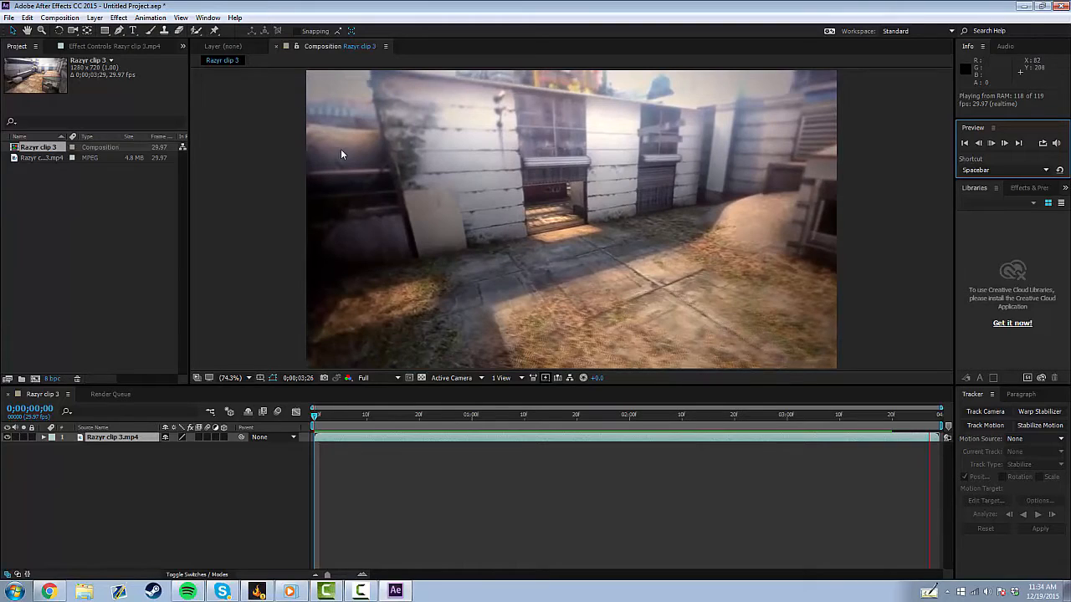
{"action": "left_click", "coordinate": [992, 144]}
Search the effects for "3d cam" and apply 3D Camera Tracker to the clip.
{"action": "left_click", "coordinate": [1029, 188]}
{"action": "key", "text": "space"}
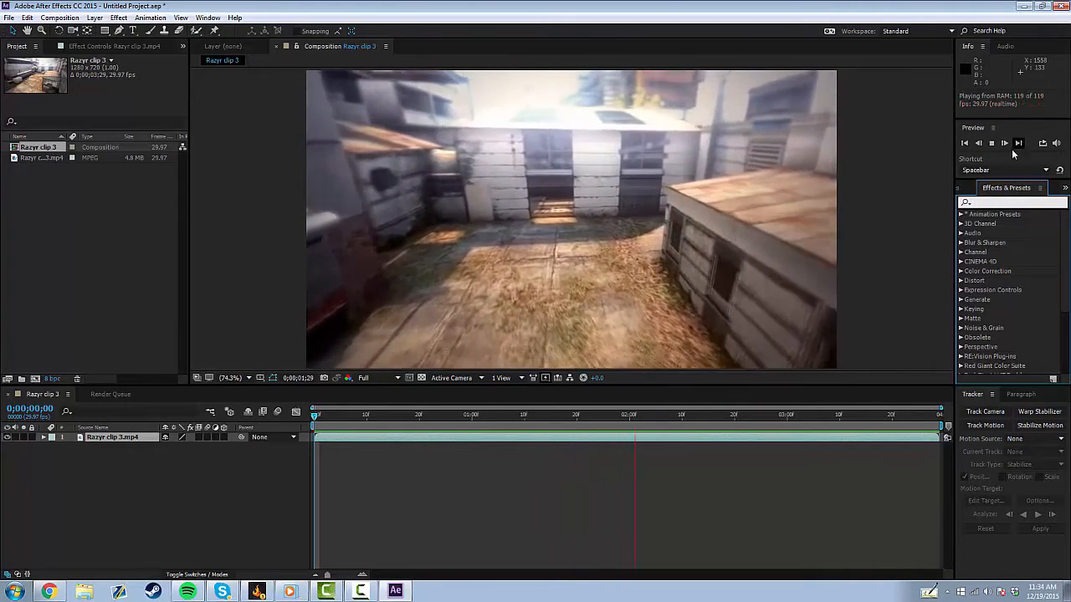
{"action": "left_click", "coordinate": [993, 143]}
{"action": "left_click", "coordinate": [997, 203]}
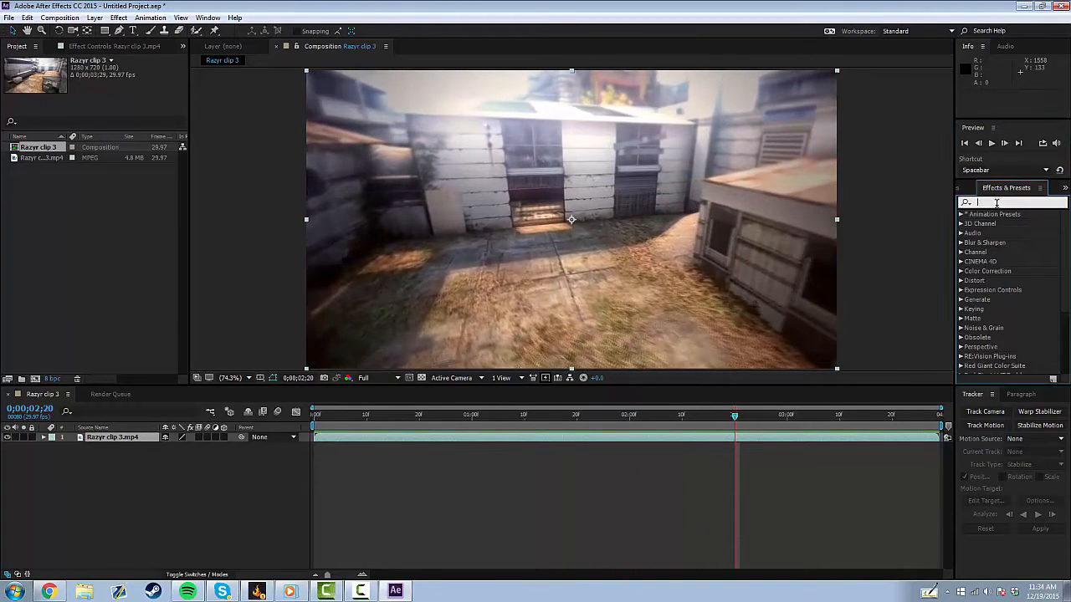
{"action": "type", "text": "3"}
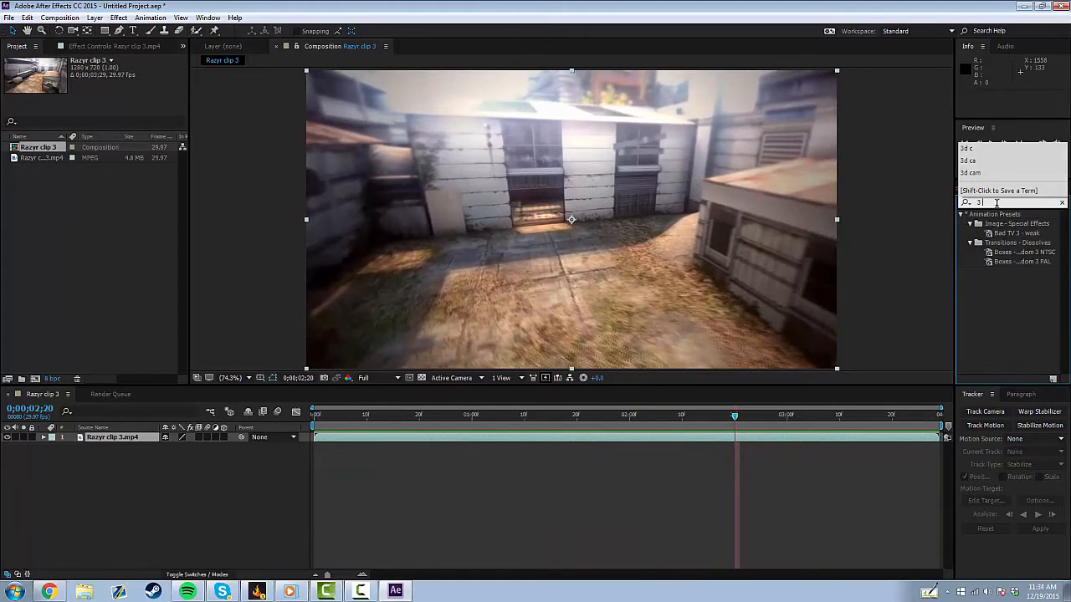
{"action": "type", "text": "d cam"}
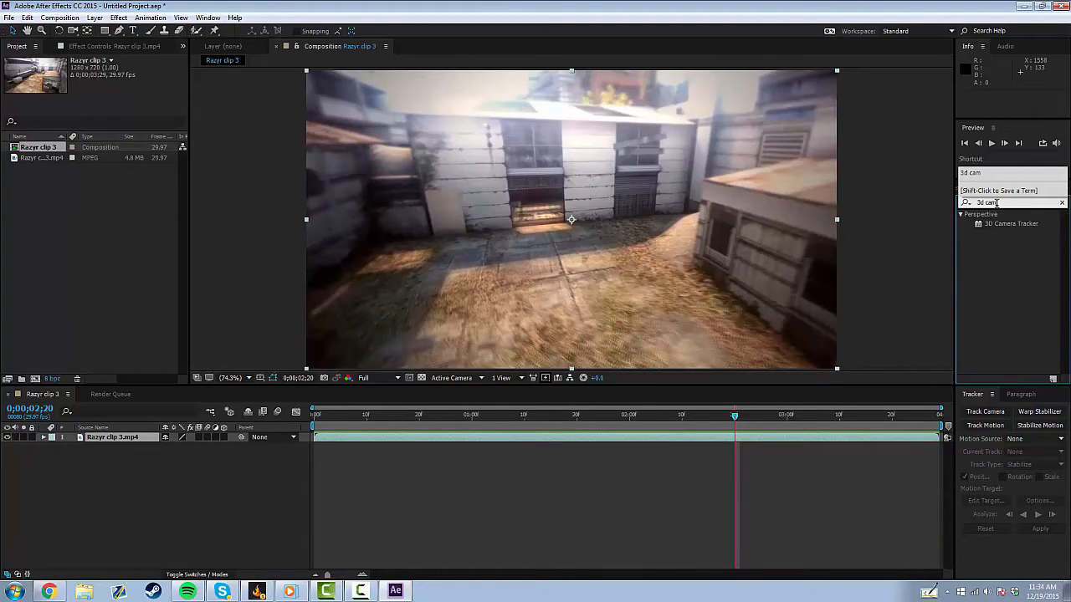
{"action": "left_click", "coordinate": [993, 269]}
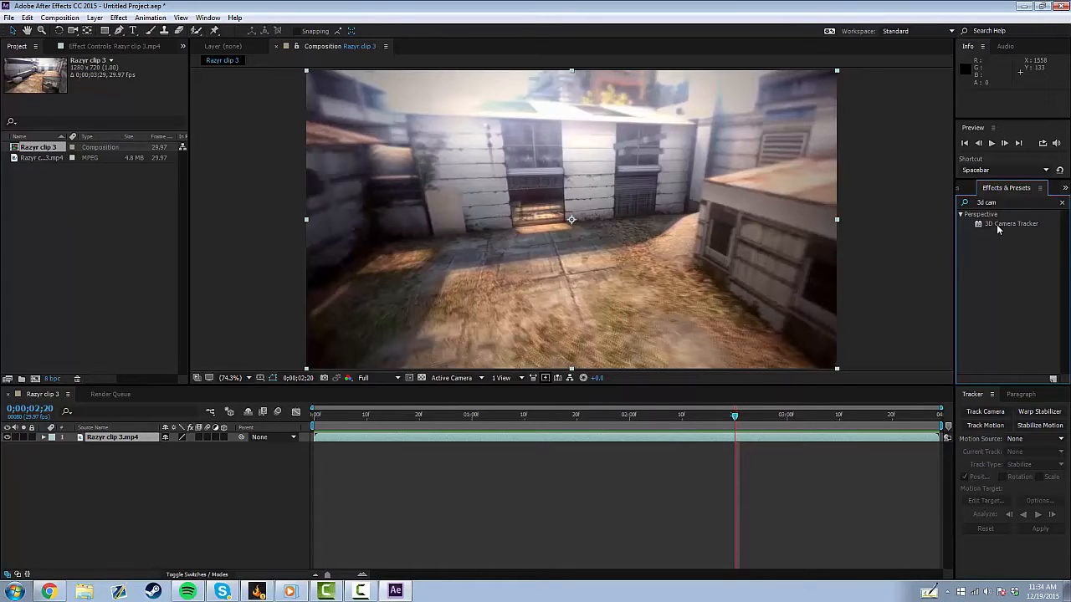
{"action": "left_click_drag", "start_coordinate": [996, 224], "coordinate": [627, 232]}
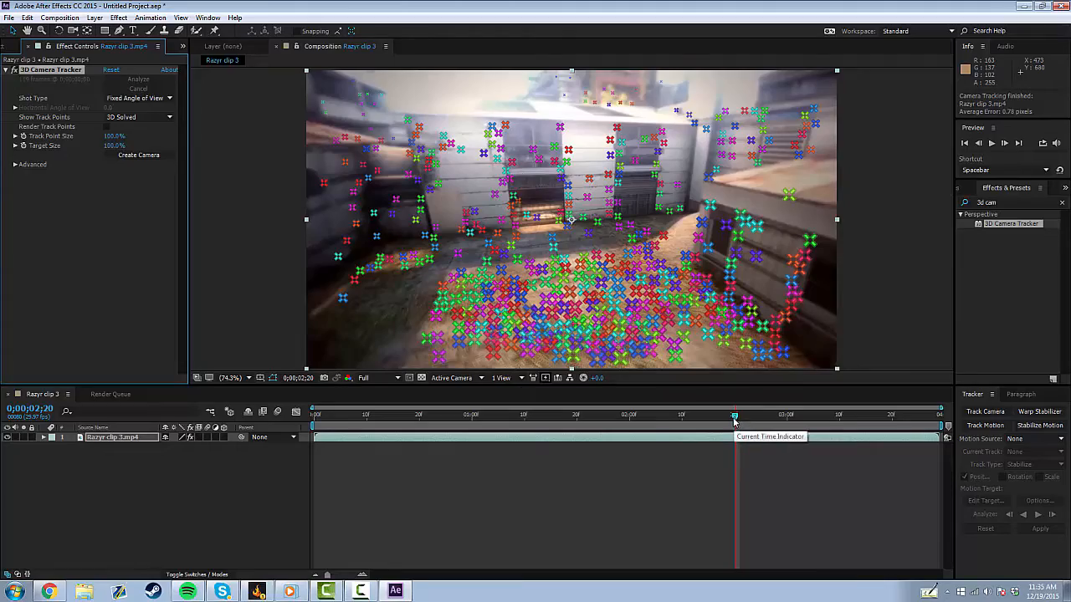
At 0;00;01;07, create a text layer and camera from the tracked ground points.
{"action": "left_click_drag", "start_coordinate": [734, 416], "coordinate": [510, 398]}
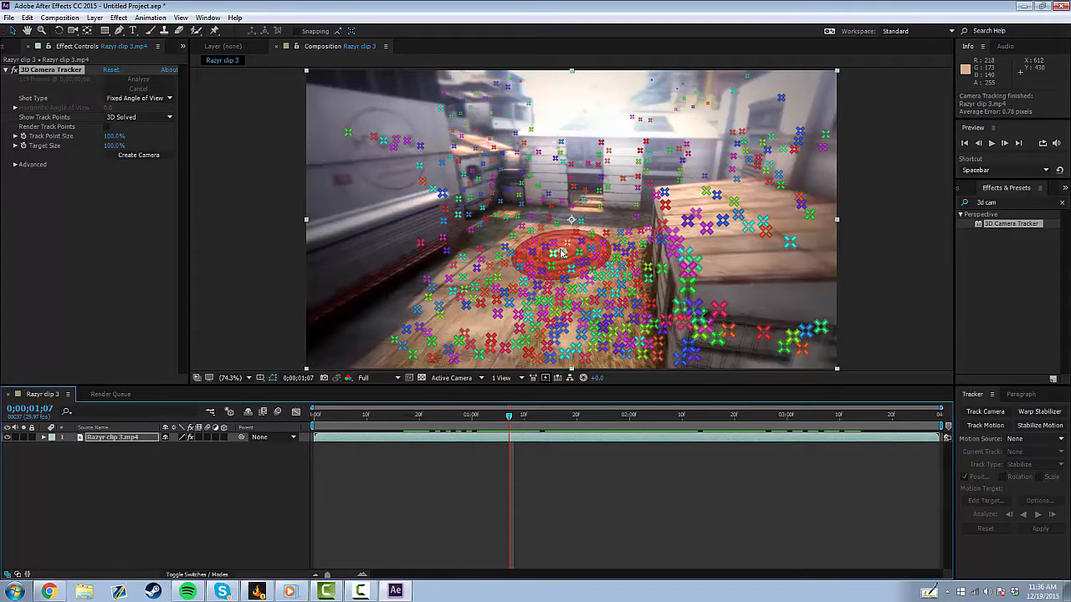
{"action": "right_click", "coordinate": [562, 252]}
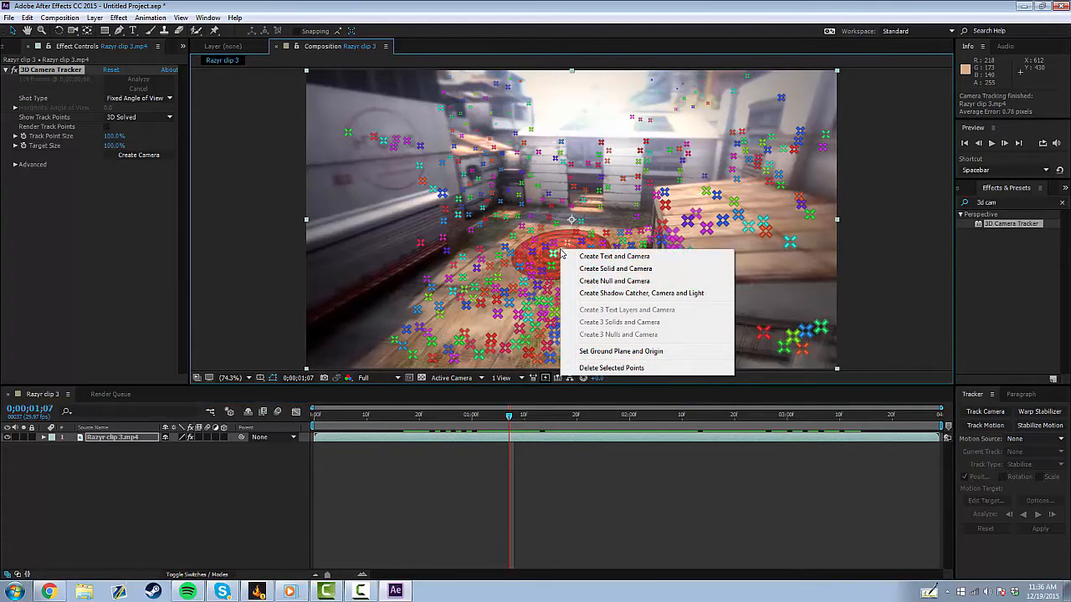
{"action": "left_click", "coordinate": [590, 256]}
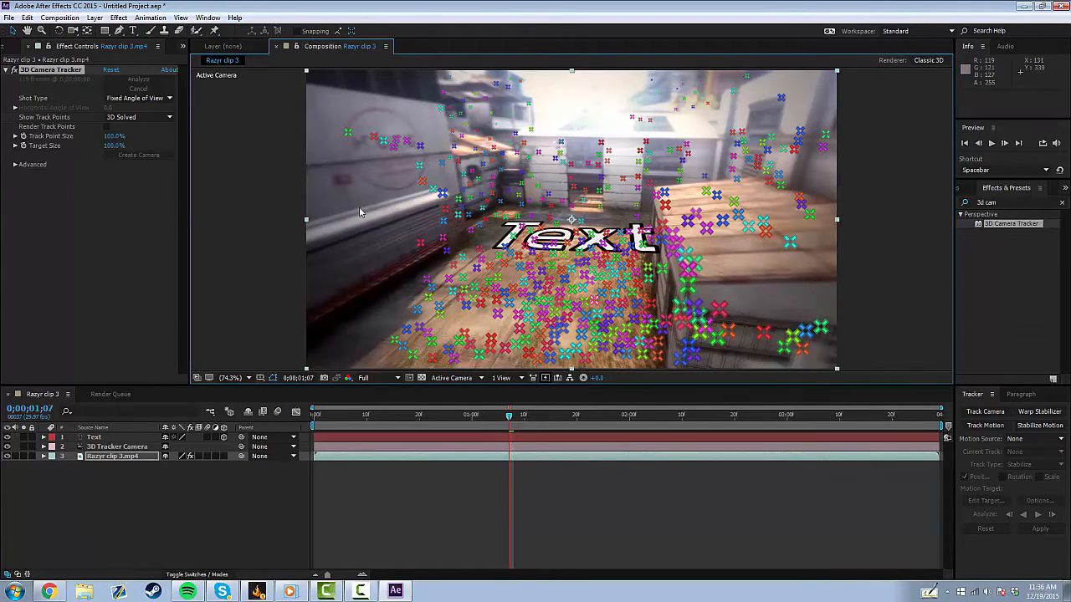
Replace the placeholder text with Triton.
{"action": "left_click", "coordinate": [131, 31]}
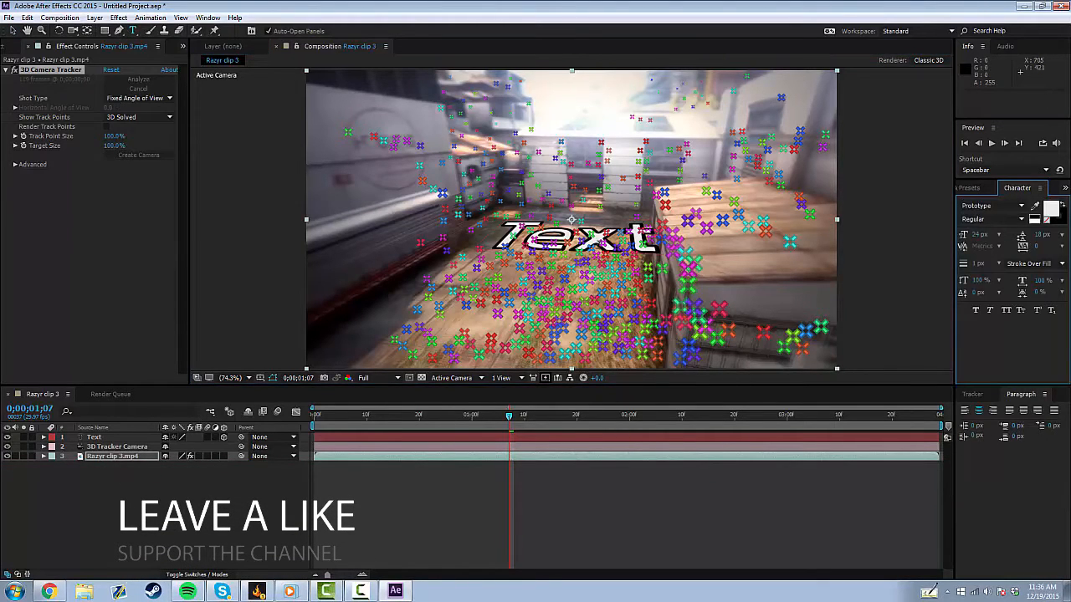
{"action": "left_click_drag", "start_coordinate": [655, 244], "coordinate": [498, 240]}
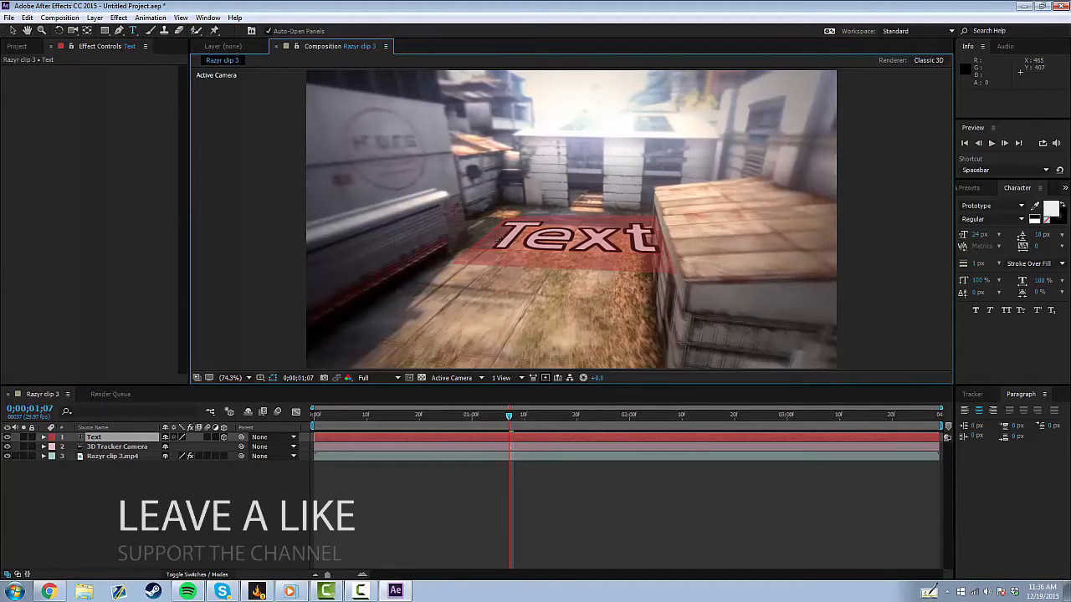
{"action": "type", "text": "Triton"}
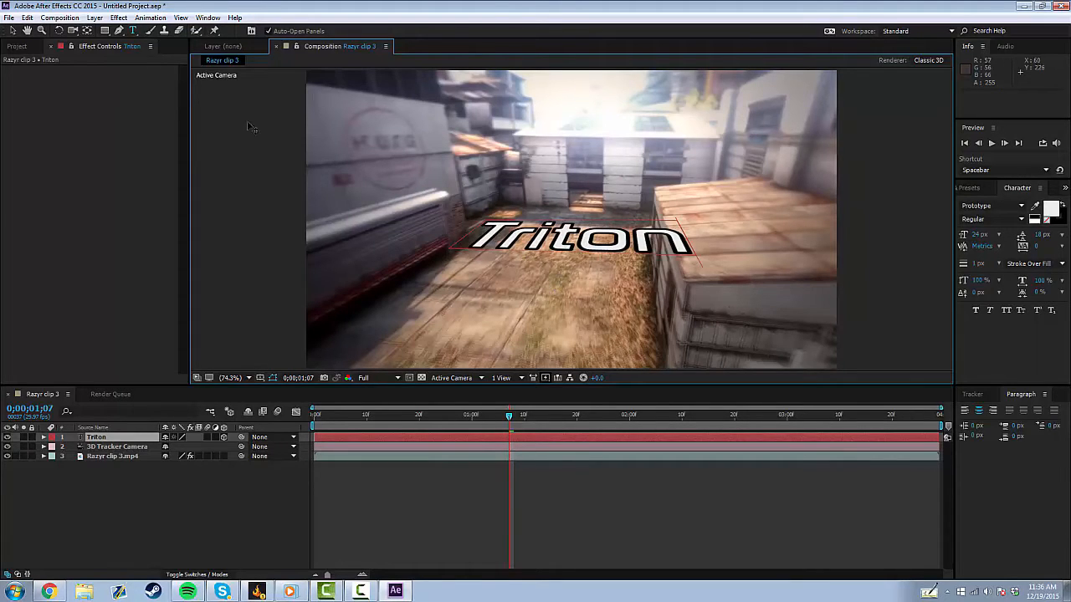
Move the Triton text up so it floats above the ground.
{"action": "left_click", "coordinate": [12, 32]}
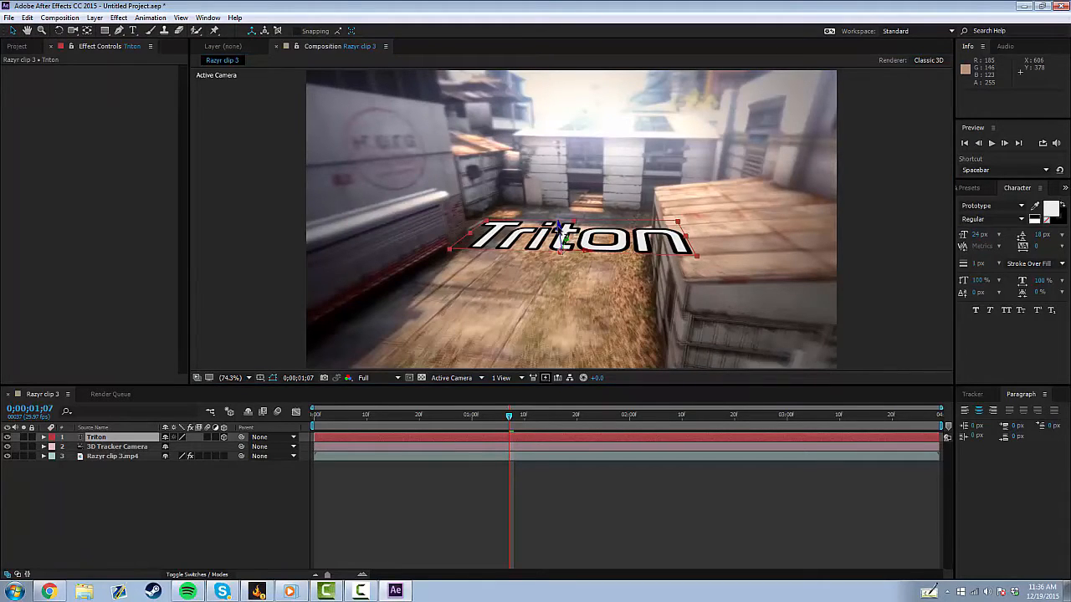
{"action": "left_click_drag", "start_coordinate": [557, 225], "coordinate": [522, 103]}
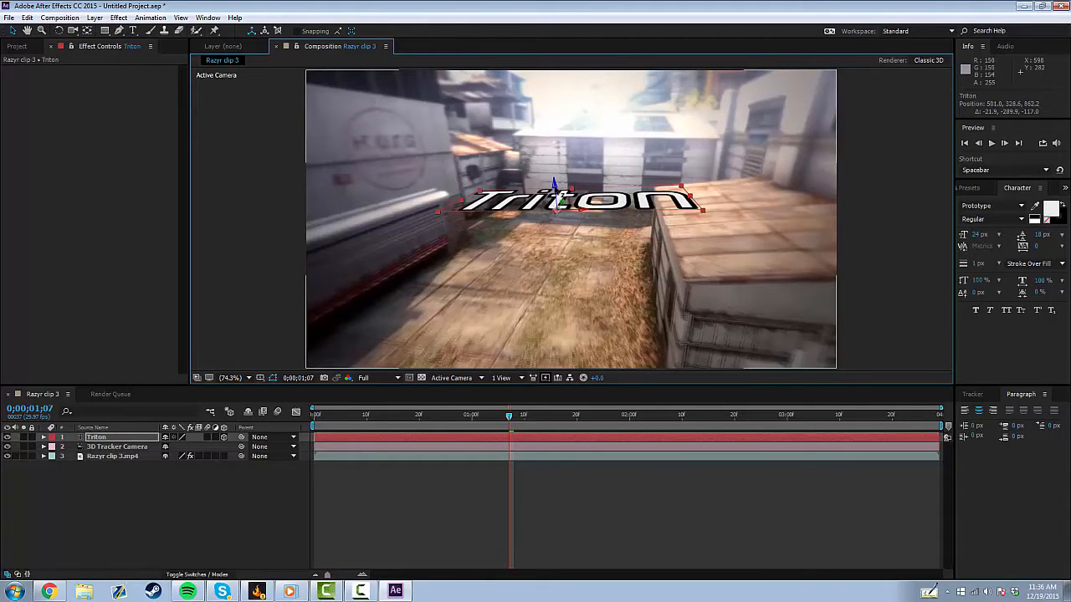
{"action": "left_click_drag", "start_coordinate": [553, 188], "coordinate": [537, 204]}
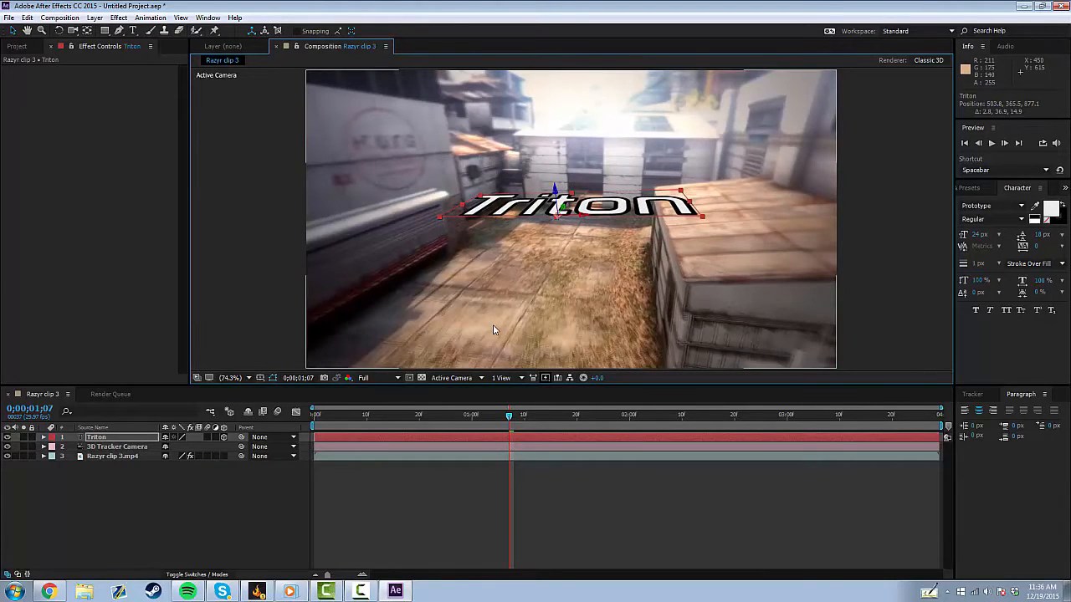
Rotate the Triton text so it stands upright facing the camera.
{"action": "left_click", "coordinate": [59, 30]}
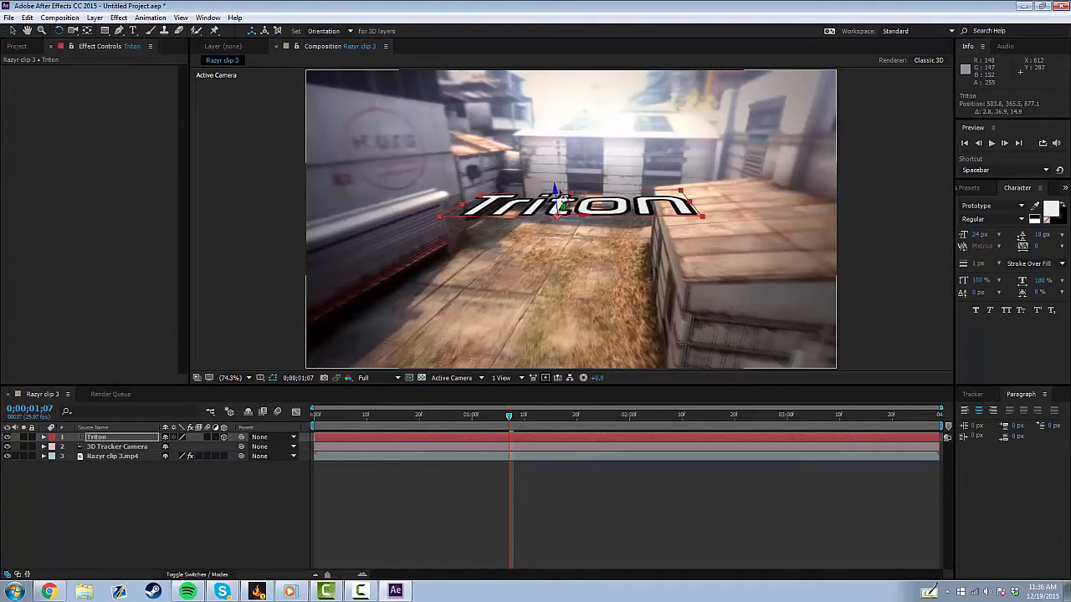
{"action": "mouse_move", "coordinate": [687, 248]}
{"action": "left_mouse_down"}
{"action": "mouse_move", "coordinate": [669, 245]}
{"action": "mouse_move", "coordinate": [686, 235]}
{"action": "left_mouse_up"}
{"action": "left_click_drag", "start_coordinate": [584, 217], "coordinate": [585, 249]}
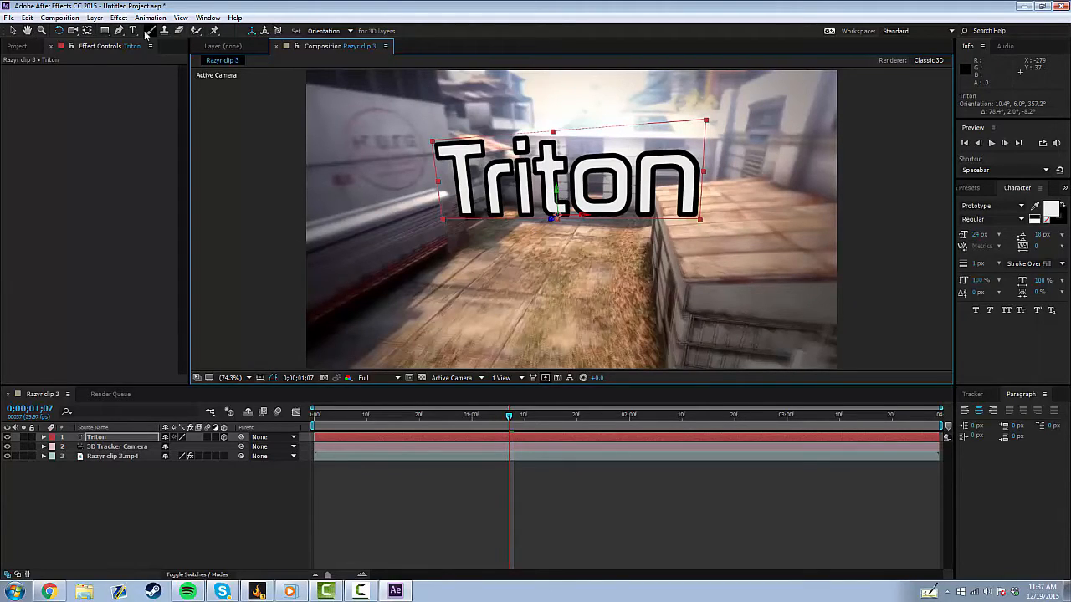
{"action": "left_click", "coordinate": [7, 33]}
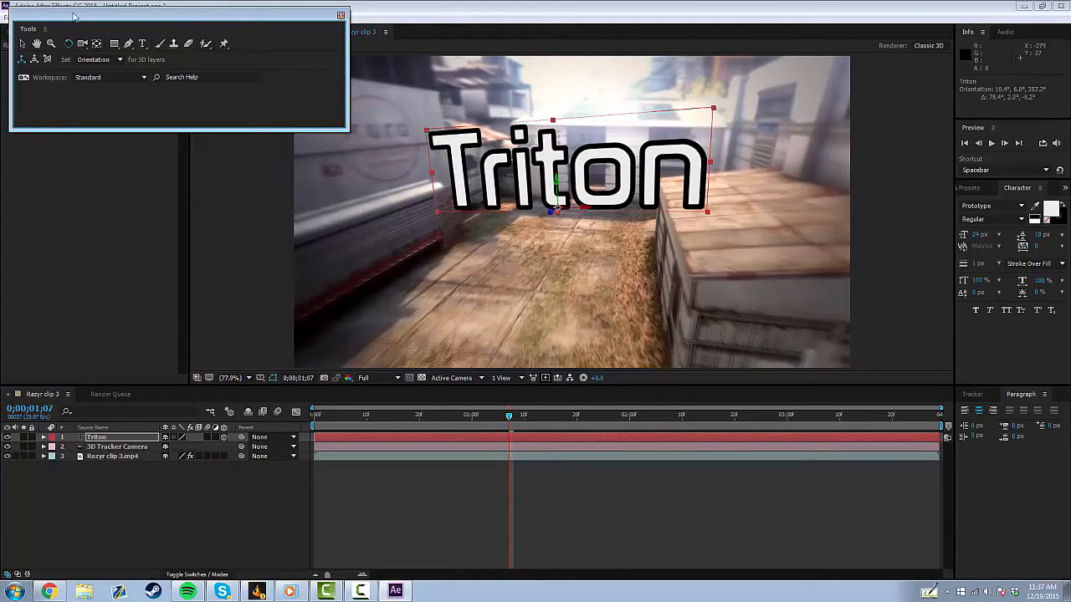
{"action": "left_click_drag", "start_coordinate": [21, 28], "coordinate": [125, 30]}
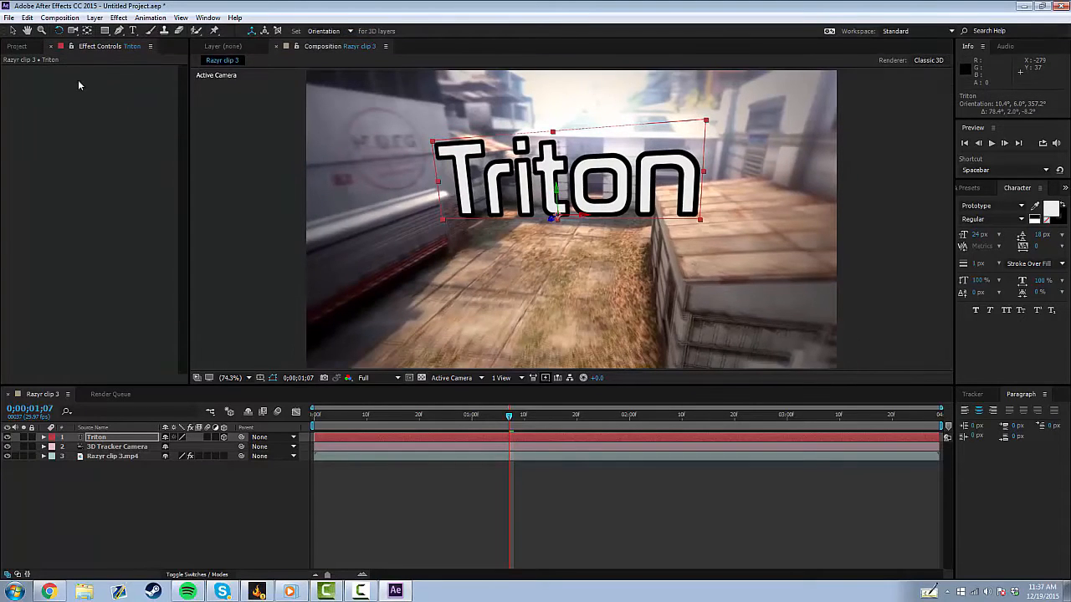
Move the Triton text slightly left and lower in the scene.
{"action": "left_click", "coordinate": [12, 30]}
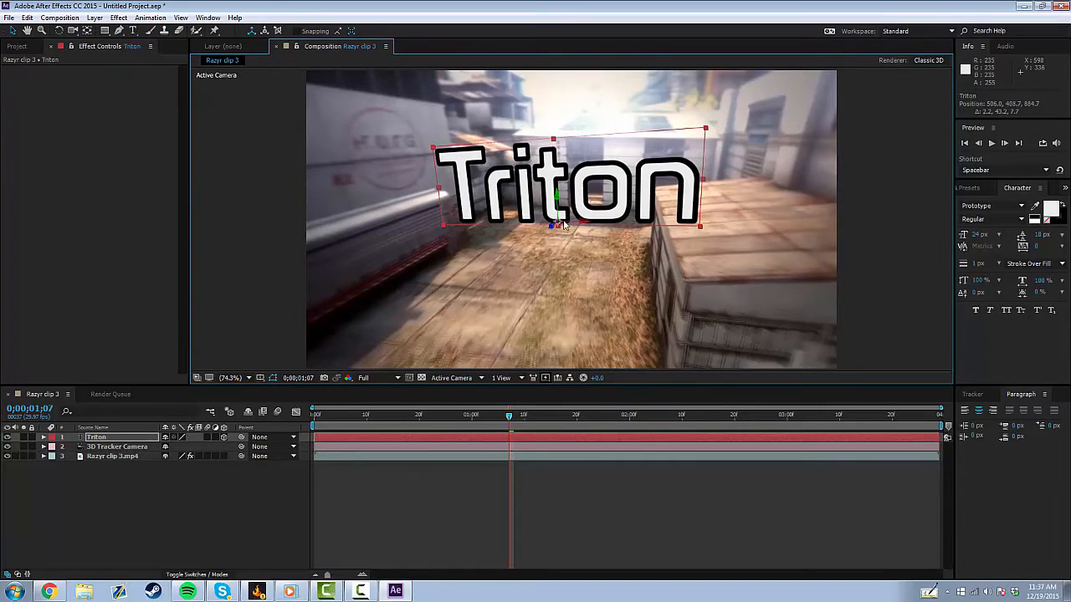
{"action": "left_click_drag", "start_coordinate": [556, 191], "coordinate": [475, 220]}
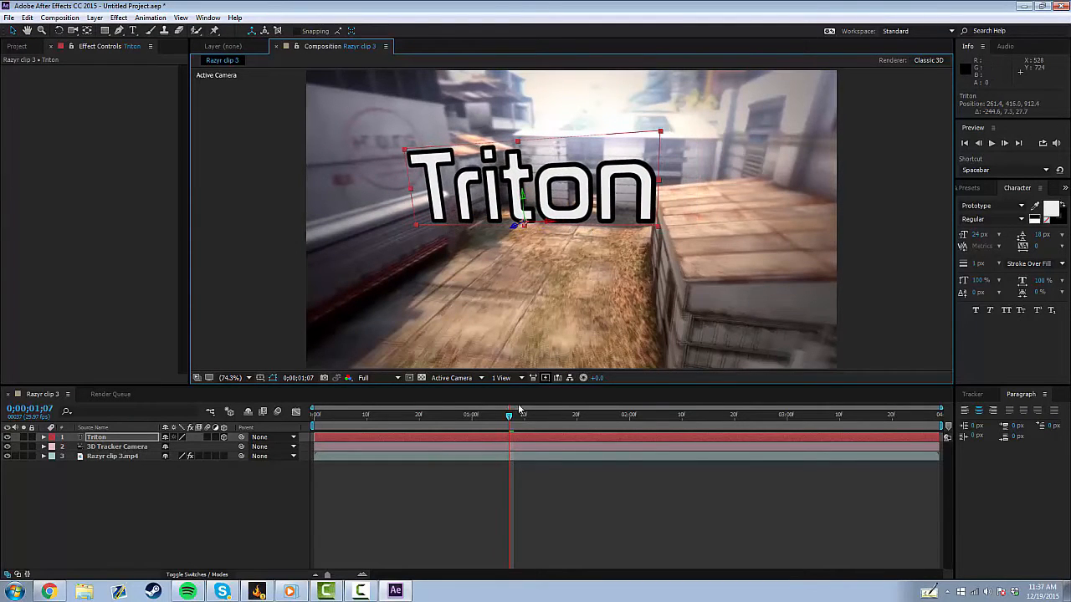
Play back the composition to check the tracked text.
{"action": "left_click_drag", "start_coordinate": [512, 417], "coordinate": [352, 415]}
{"action": "key", "text": "space"}
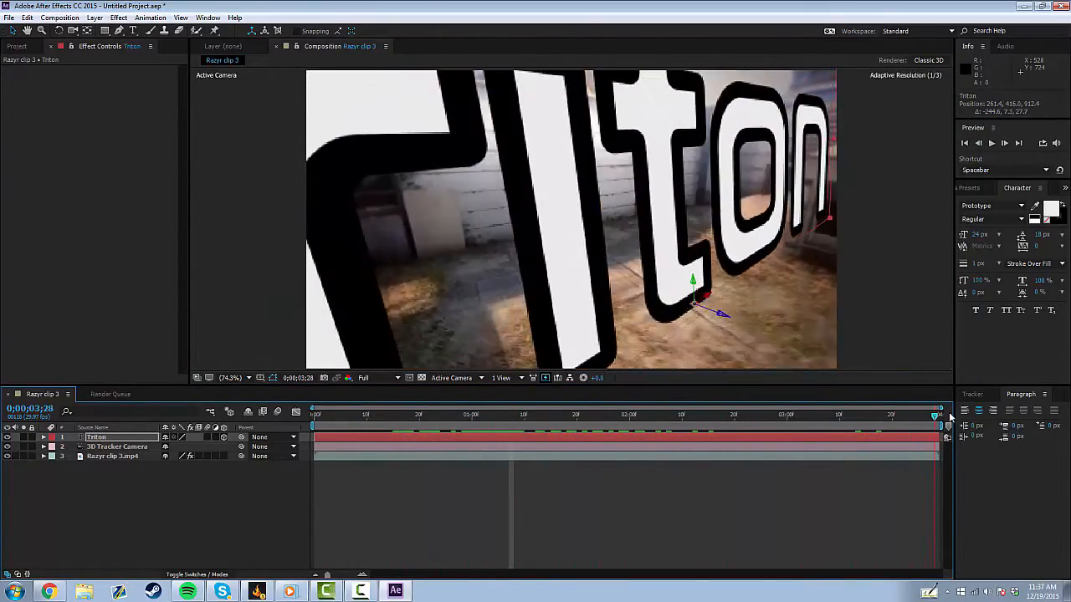
{"action": "left_click_drag", "start_coordinate": [924, 414], "coordinate": [463, 391]}
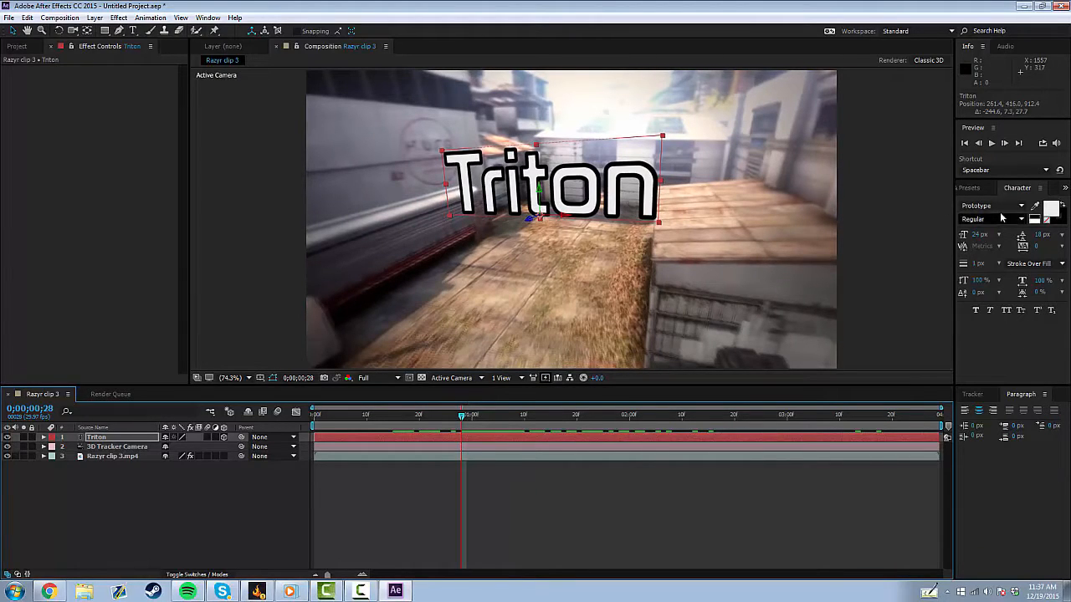
Search the effects for "element".
{"action": "left_click", "coordinate": [971, 187]}
{"action": "left_click", "coordinate": [1025, 202]}
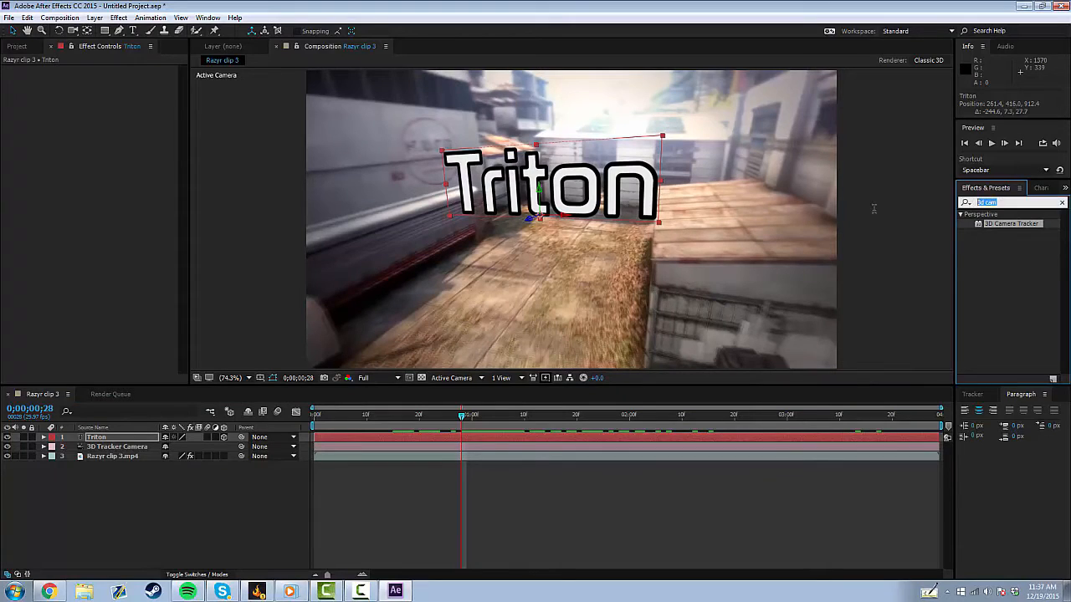
{"action": "type", "text": "e"}
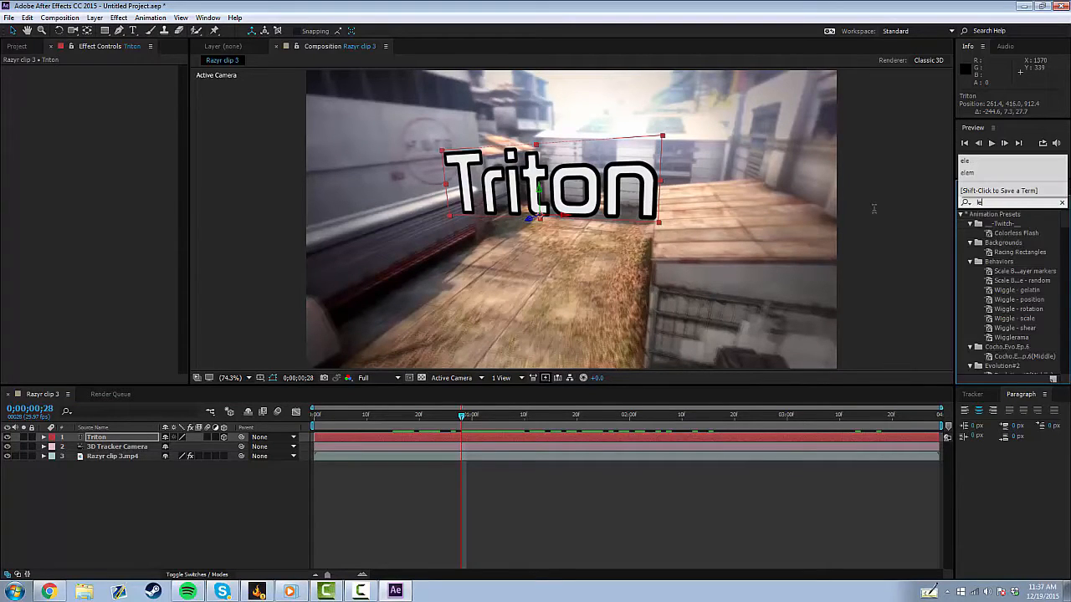
{"action": "type", "text": "lement"}
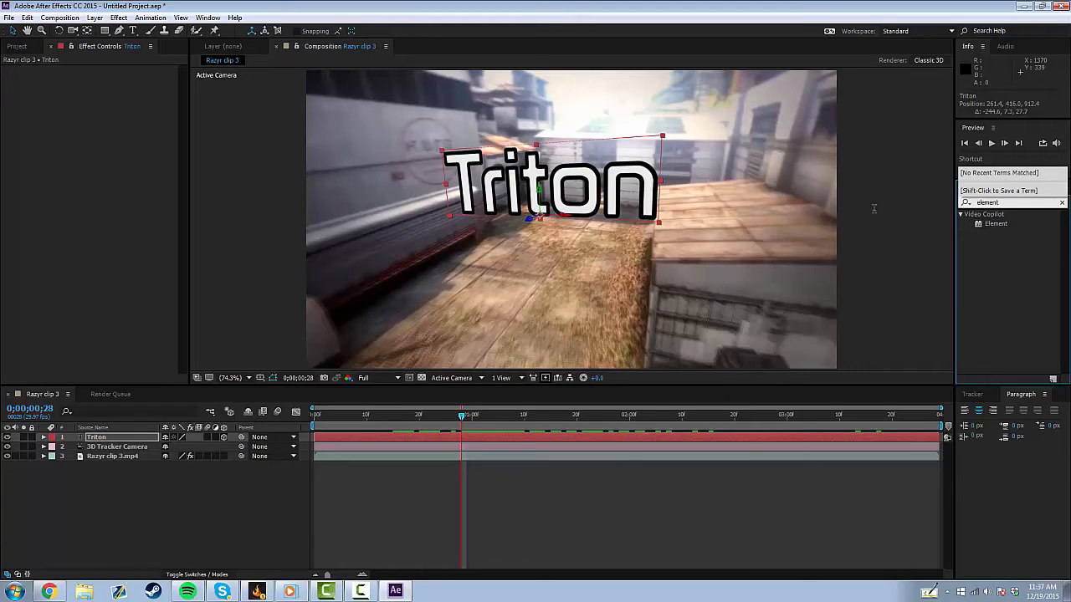
{"action": "left_click", "coordinate": [991, 248]}
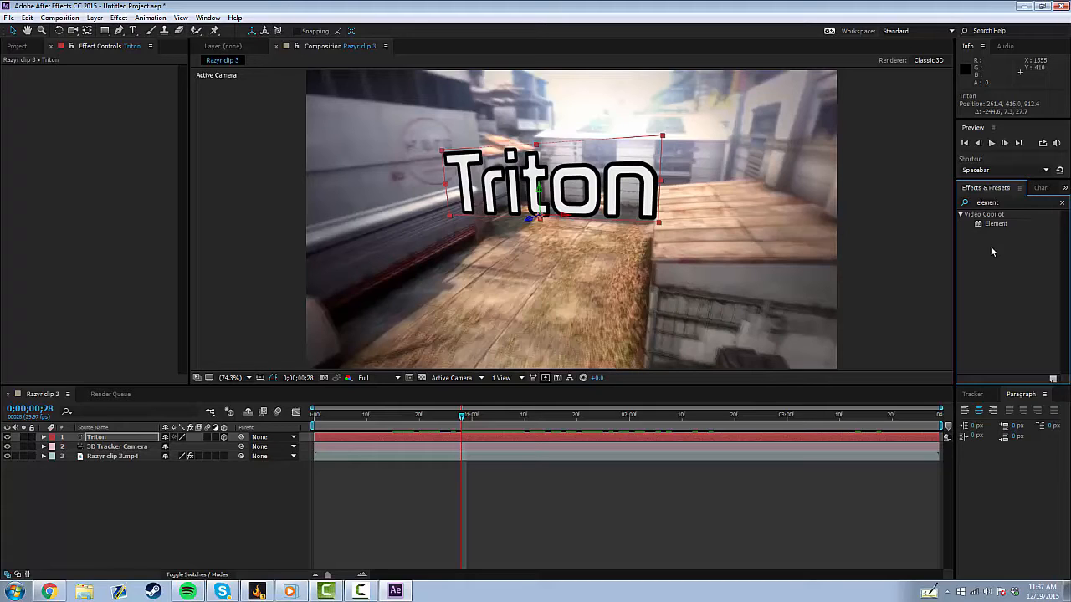
{"action": "left_click", "coordinate": [90, 19]}
{"action": "left_click", "coordinate": [52, 502]}
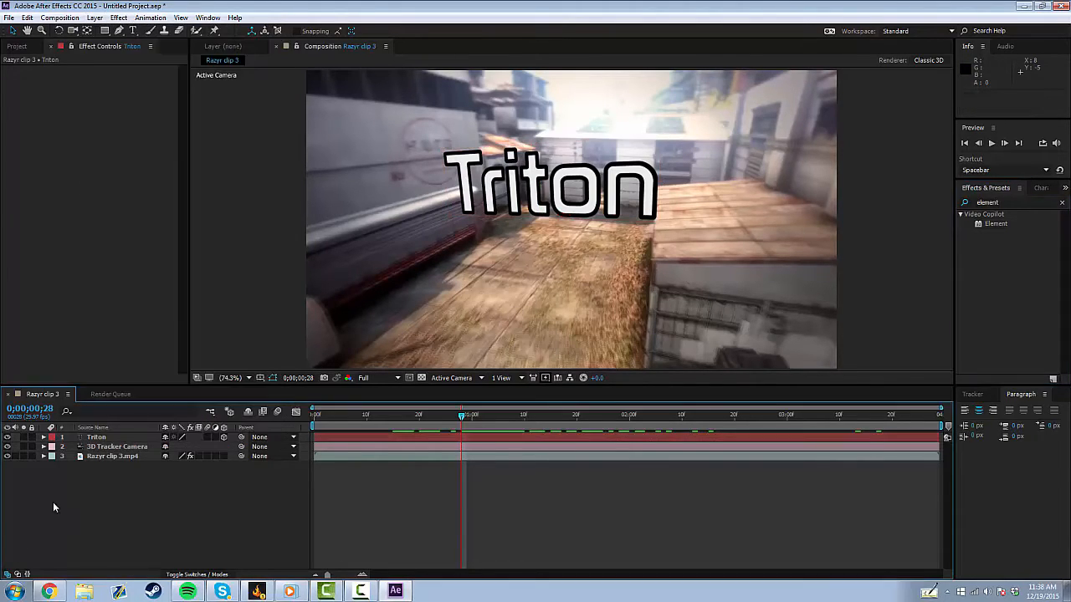
Add a new solid named Element above the clip and apply the Element effect to it.
{"action": "left_click", "coordinate": [97, 458]}
{"action": "left_click", "coordinate": [92, 18]}
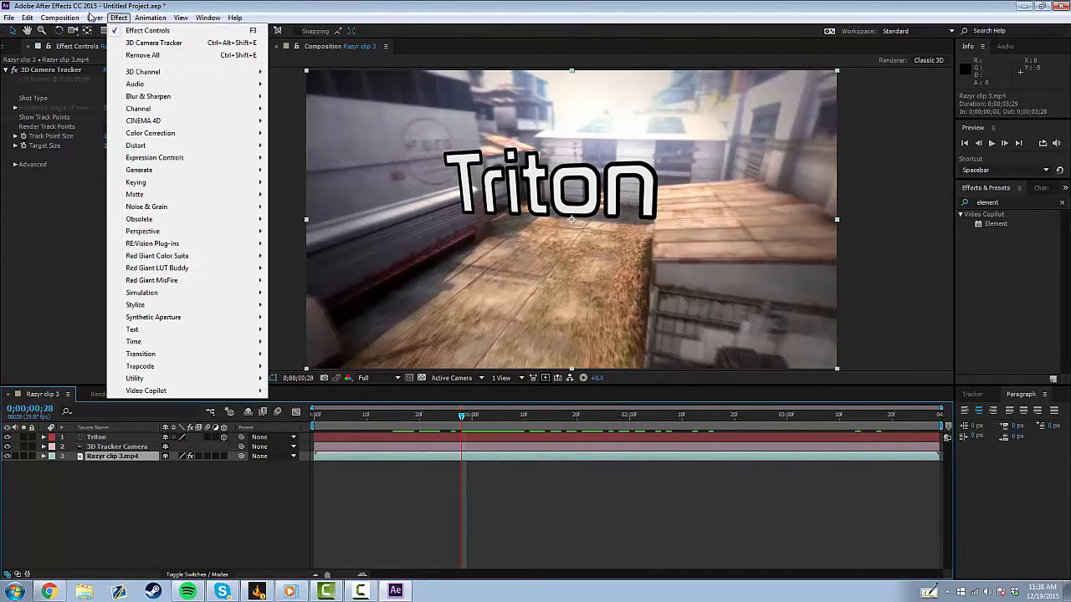
{"action": "mouse_move", "coordinate": [90, 18]}
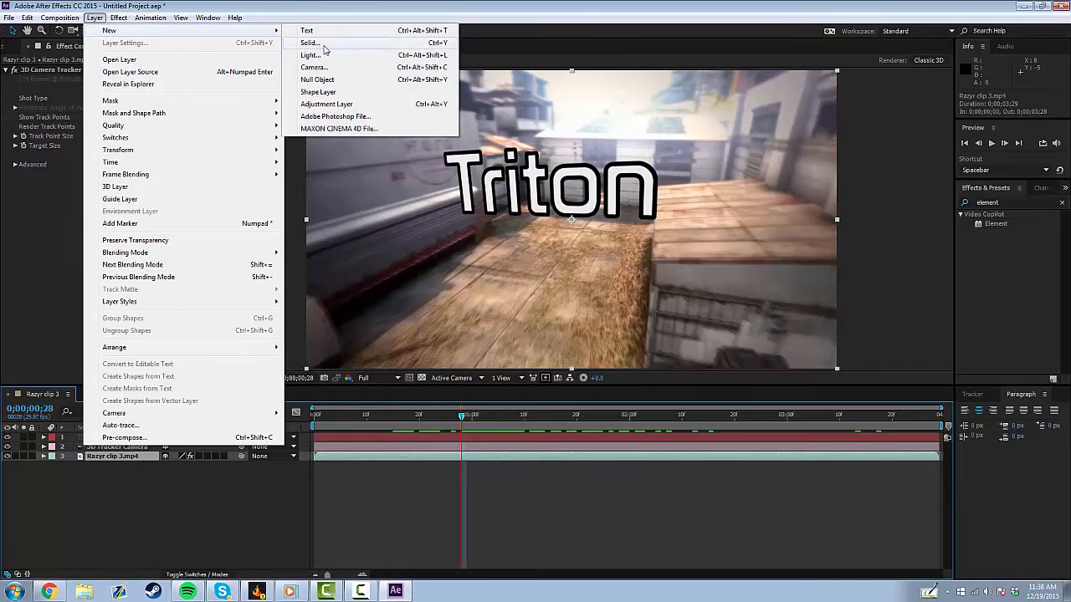
{"action": "left_click", "coordinate": [323, 46]}
{"action": "type", "text": "L"}
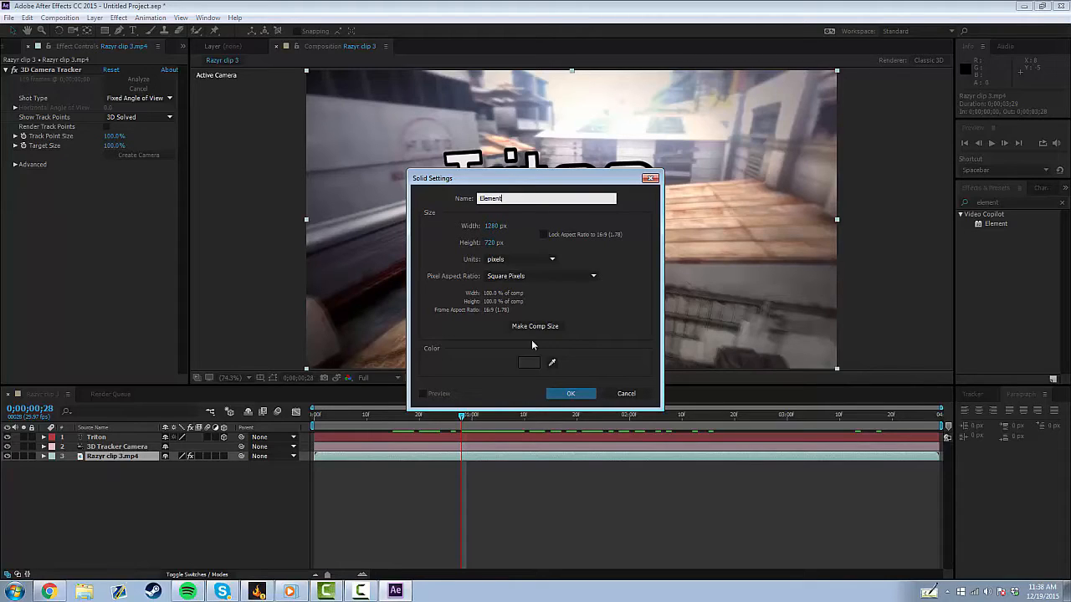
{"action": "left_click", "coordinate": [554, 394]}
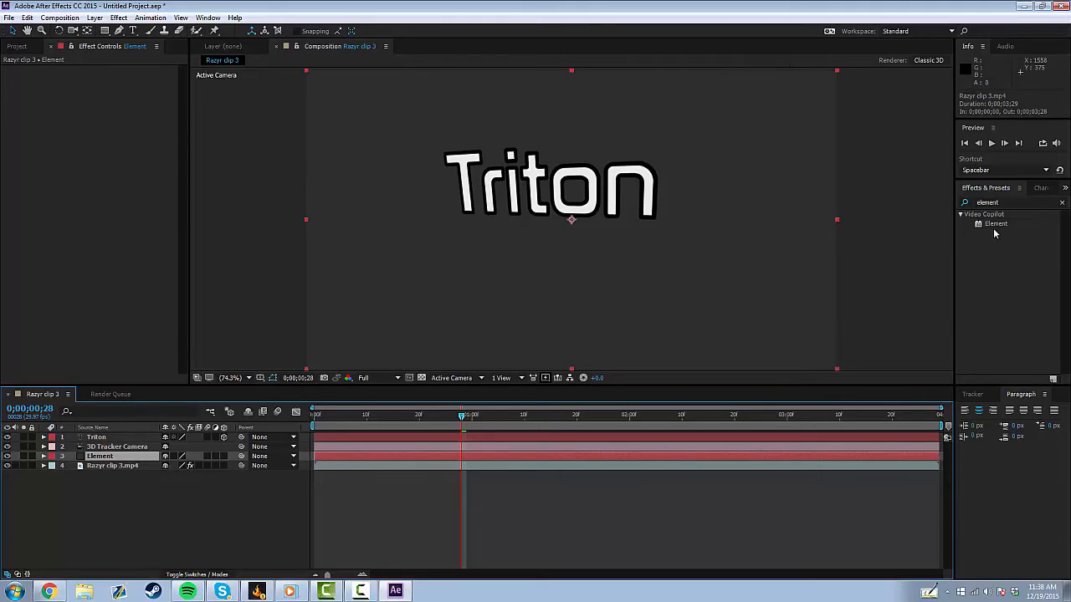
{"action": "left_click_drag", "start_coordinate": [1002, 226], "coordinate": [740, 231]}
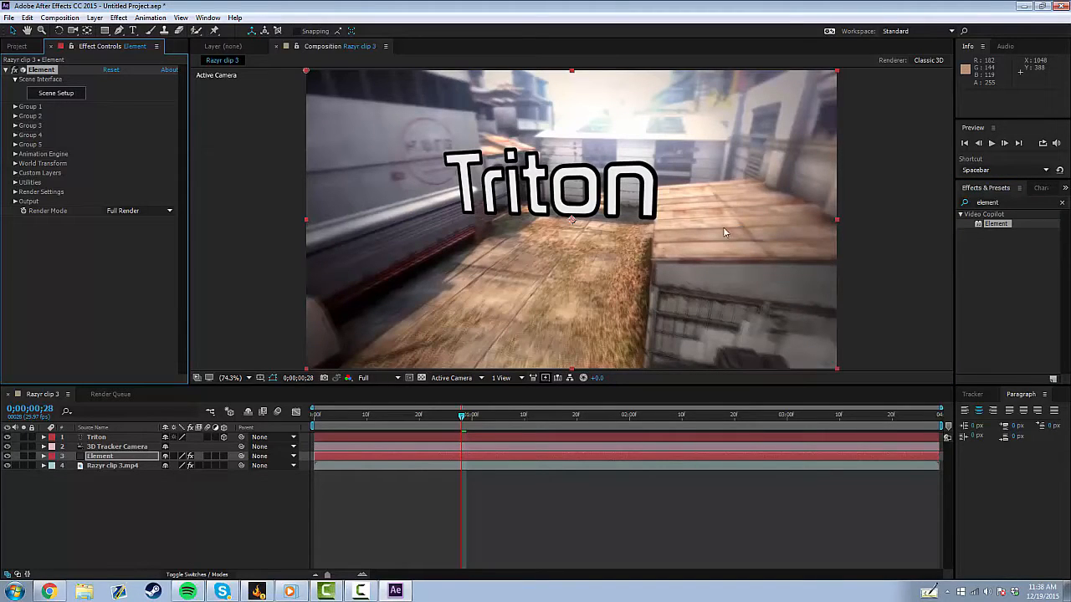
Set the Element effect's Custom Text and Masks Path Layer 1 to the Triton text layer.
{"action": "left_click", "coordinate": [15, 172]}
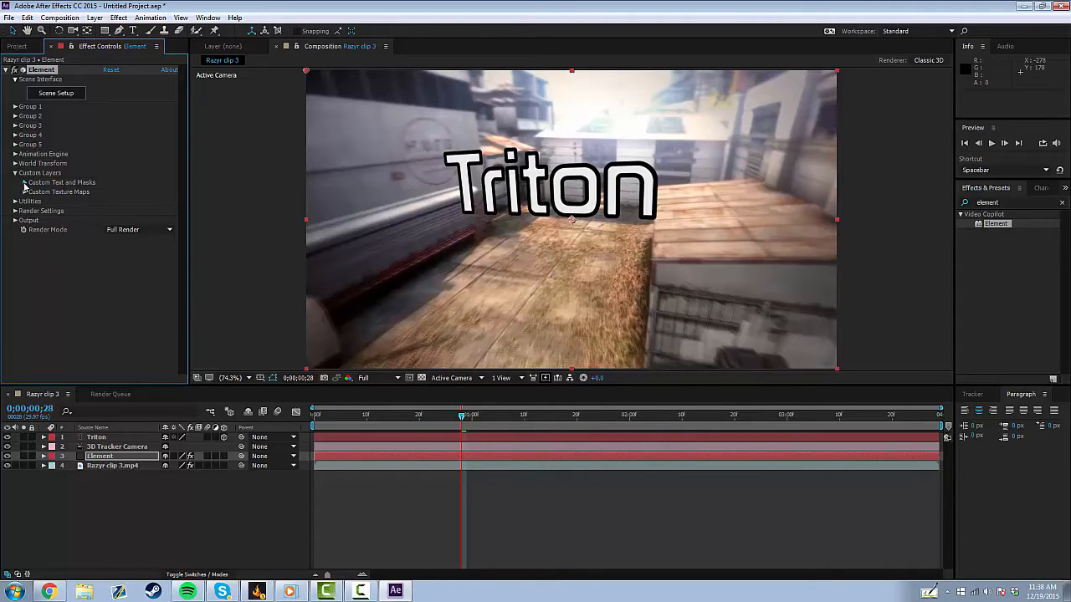
{"action": "left_click", "coordinate": [25, 183]}
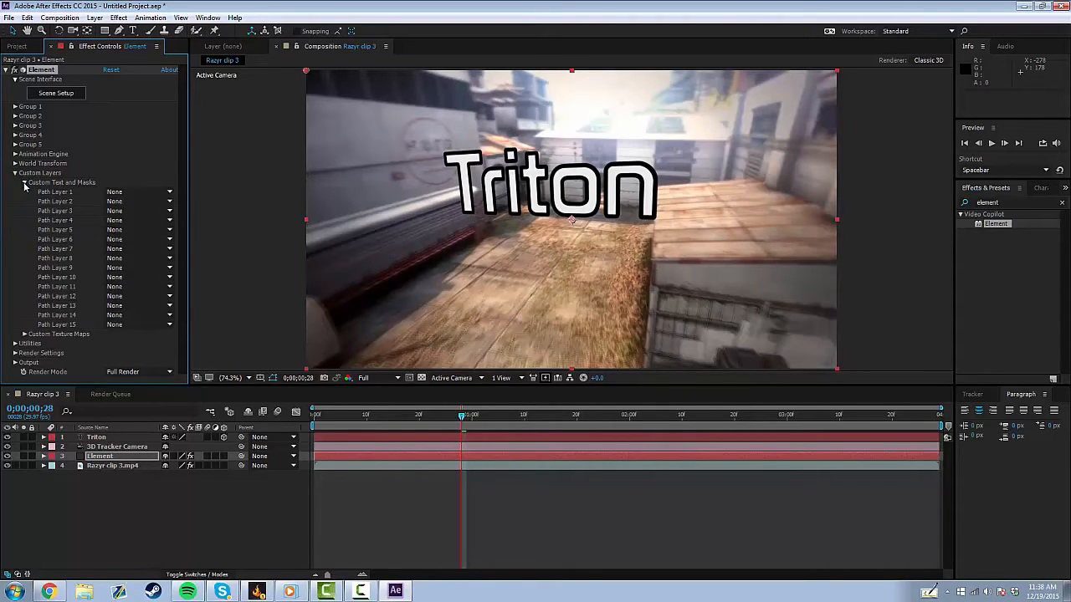
{"action": "left_click", "coordinate": [114, 192]}
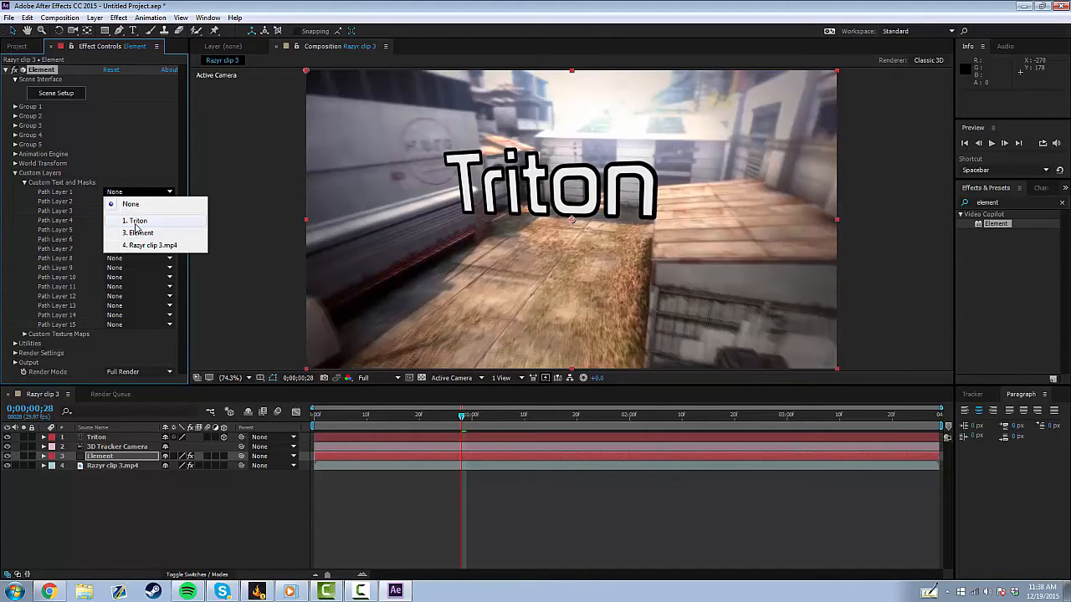
{"action": "left_click", "coordinate": [135, 222]}
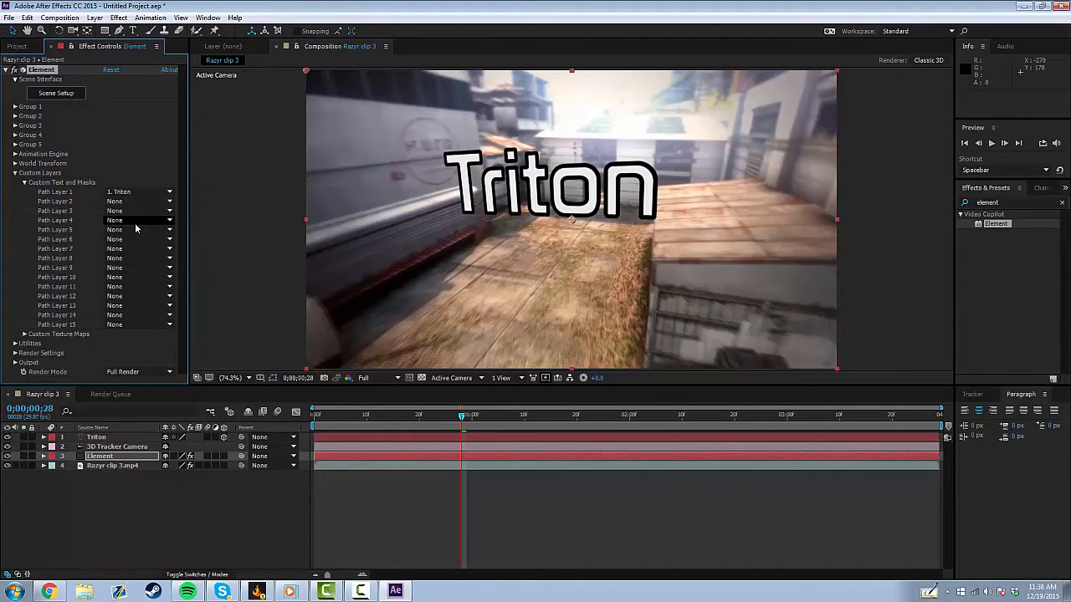
{"action": "left_click", "coordinate": [25, 184]}
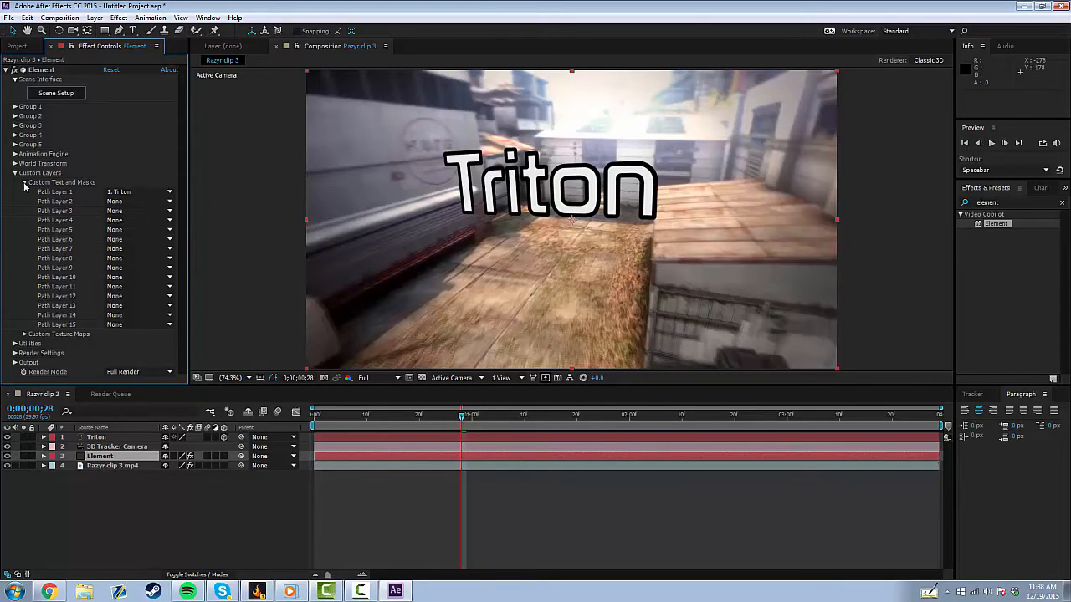
{"action": "left_click", "coordinate": [24, 183]}
{"action": "left_click", "coordinate": [14, 173]}
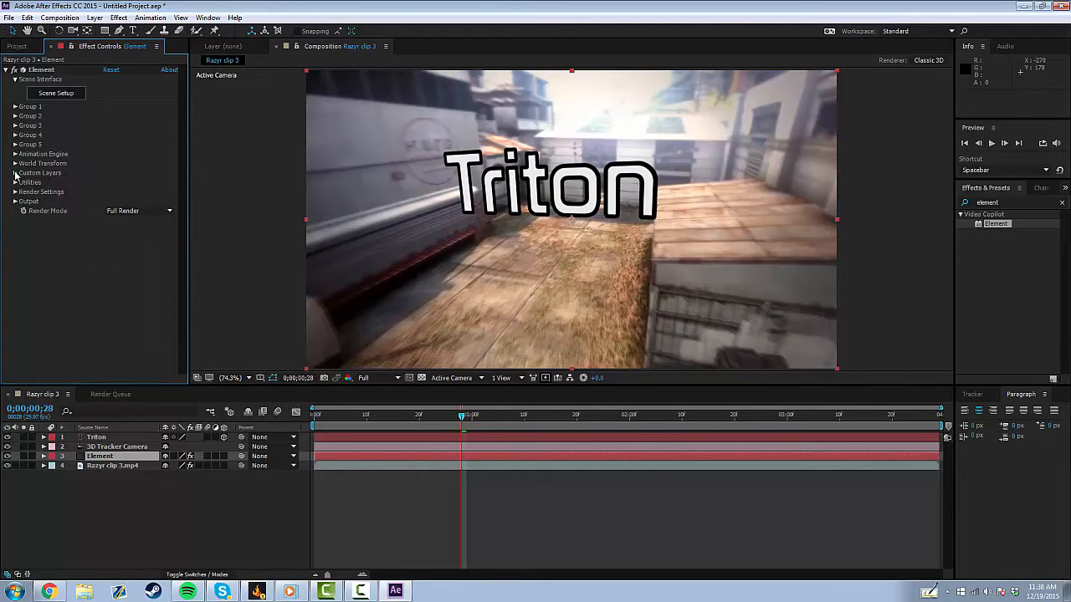
Open Element's Scene Setup and extrude the Triton text path into a 3D model.
{"action": "left_click", "coordinate": [39, 94]}
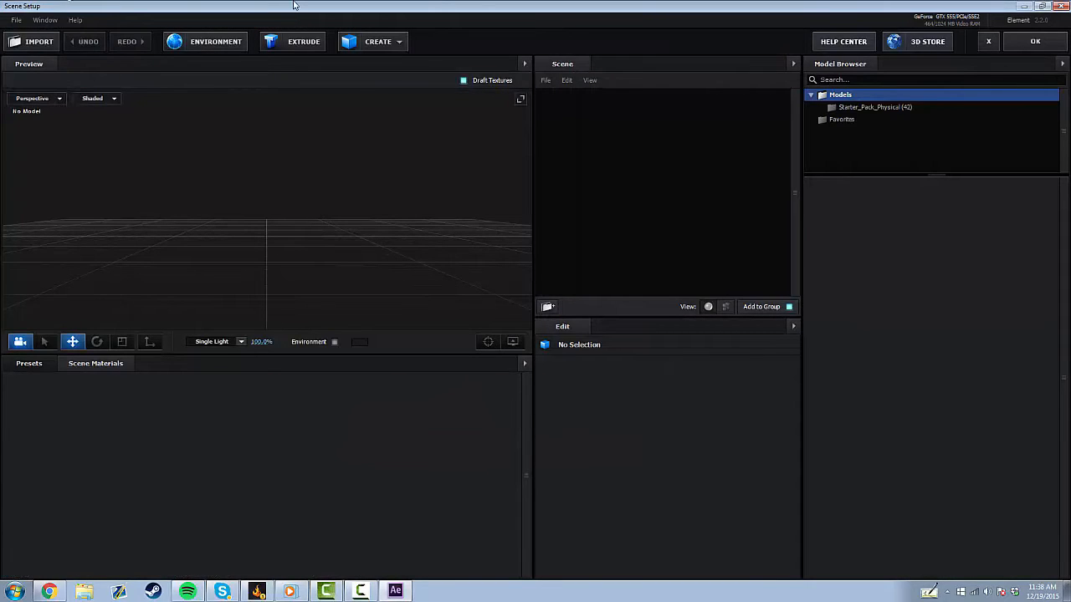
{"action": "left_click", "coordinate": [311, 49]}
{"action": "scroll", "coordinate": [247, 246], "scroll_direction": "down", "scroll_amount": 7}
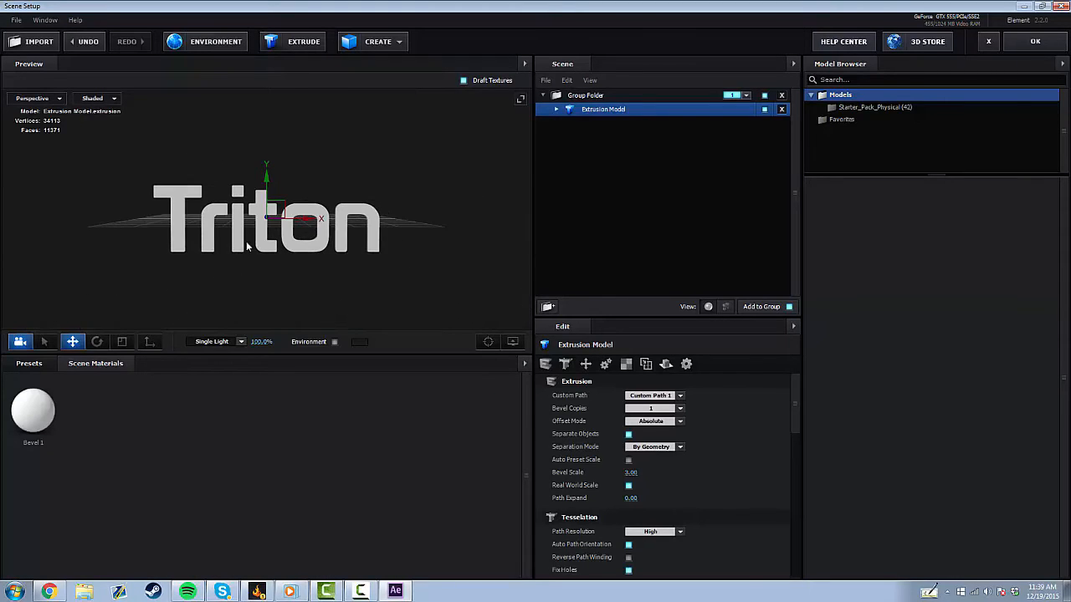
{"action": "scroll", "coordinate": [279, 261], "scroll_direction": "up", "scroll_amount": 6}
{"action": "scroll", "coordinate": [278, 262], "scroll_direction": "down", "scroll_amount": 1}
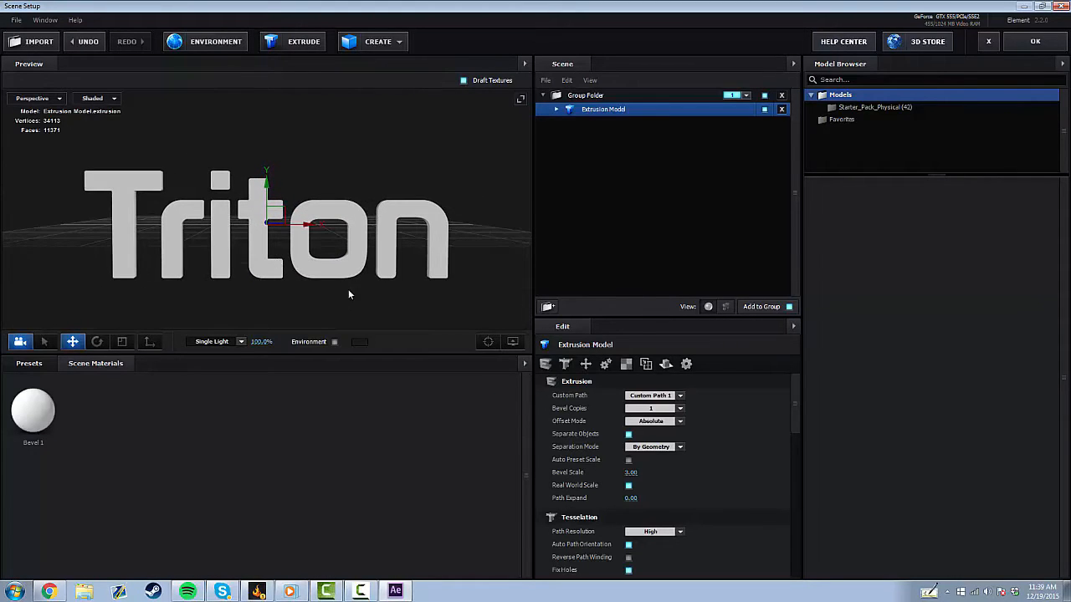
{"action": "mouse_move", "coordinate": [469, 234]}
{"action": "left_mouse_down"}
{"action": "mouse_move", "coordinate": [331, 245]}
{"action": "mouse_move", "coordinate": [368, 213]}
{"action": "mouse_move", "coordinate": [426, 191]}
{"action": "mouse_move", "coordinate": [473, 235]}
{"action": "left_mouse_up"}
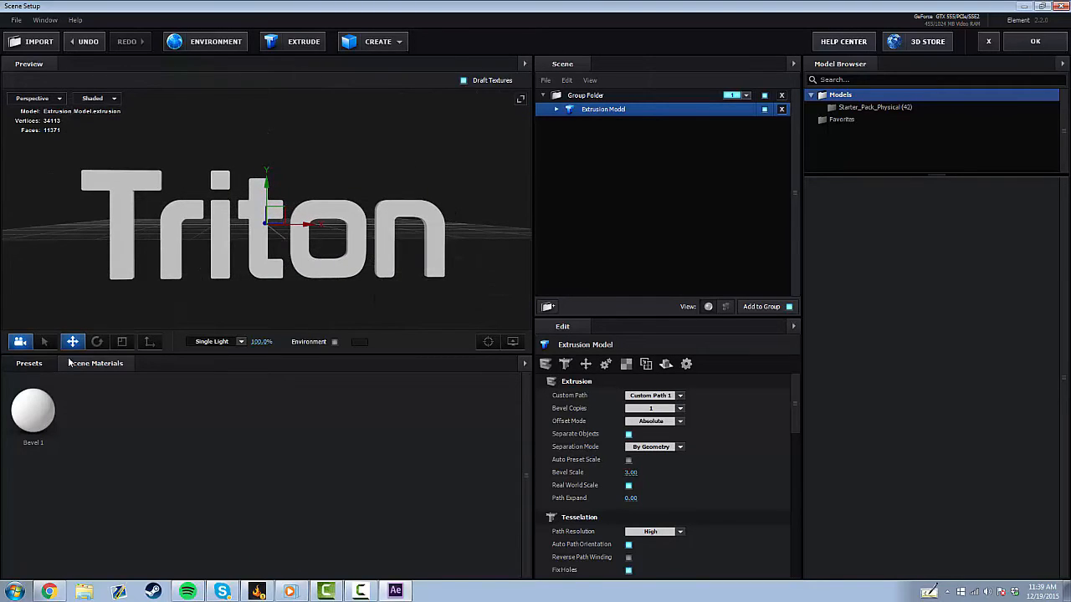
Apply the Gold_Rim physical bevel preset to the extruded text.
{"action": "left_click", "coordinate": [39, 369]}
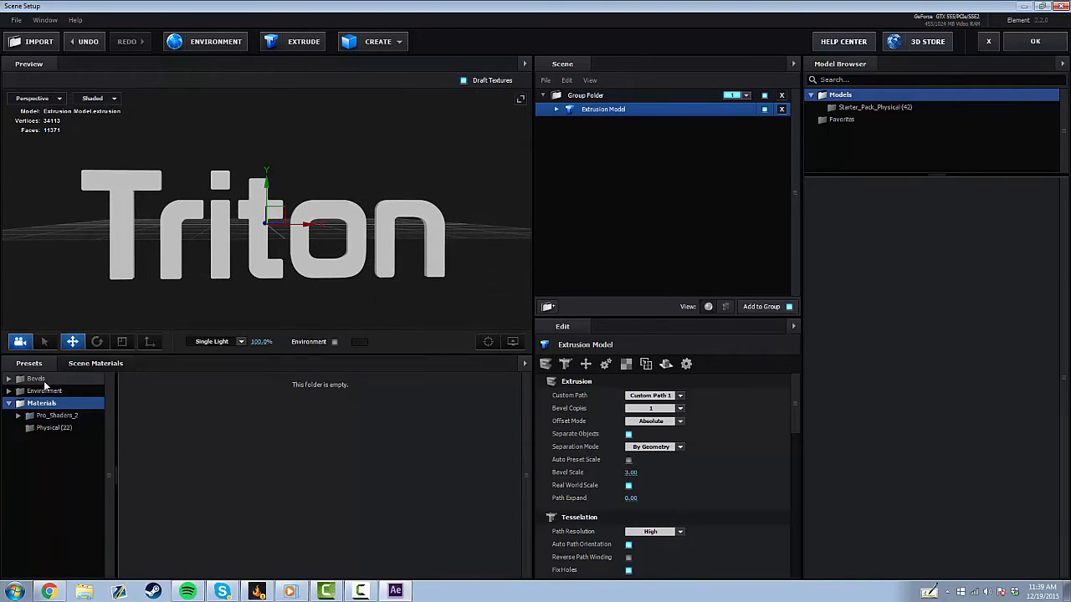
{"action": "left_click", "coordinate": [44, 381]}
{"action": "left_click", "coordinate": [53, 390]}
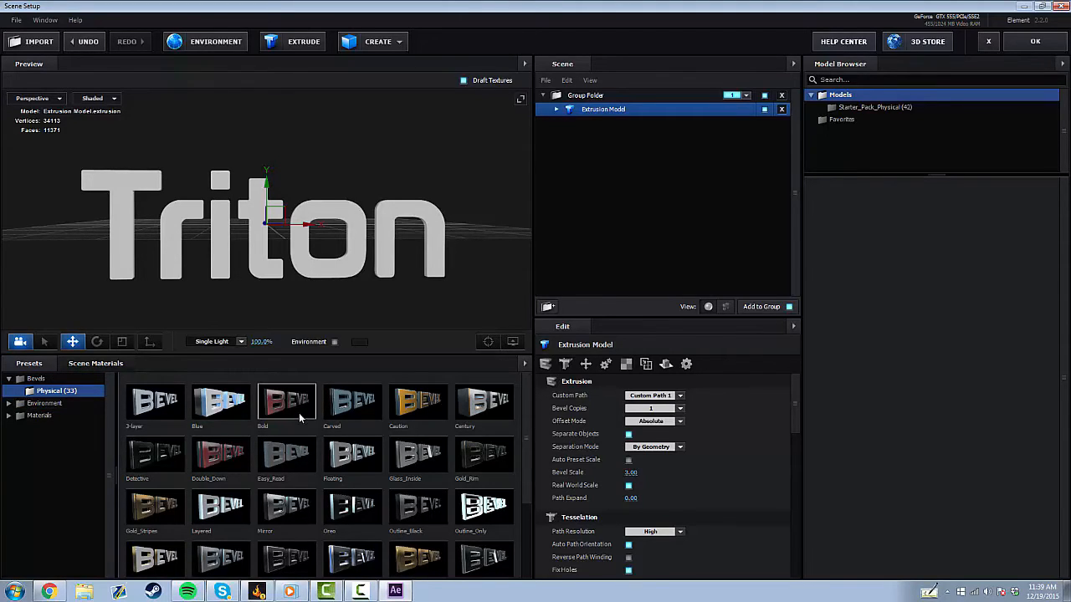
{"action": "scroll", "coordinate": [299, 414], "scroll_direction": "down", "scroll_amount": 2}
{"action": "scroll", "coordinate": [332, 456], "scroll_direction": "up", "scroll_amount": 2}
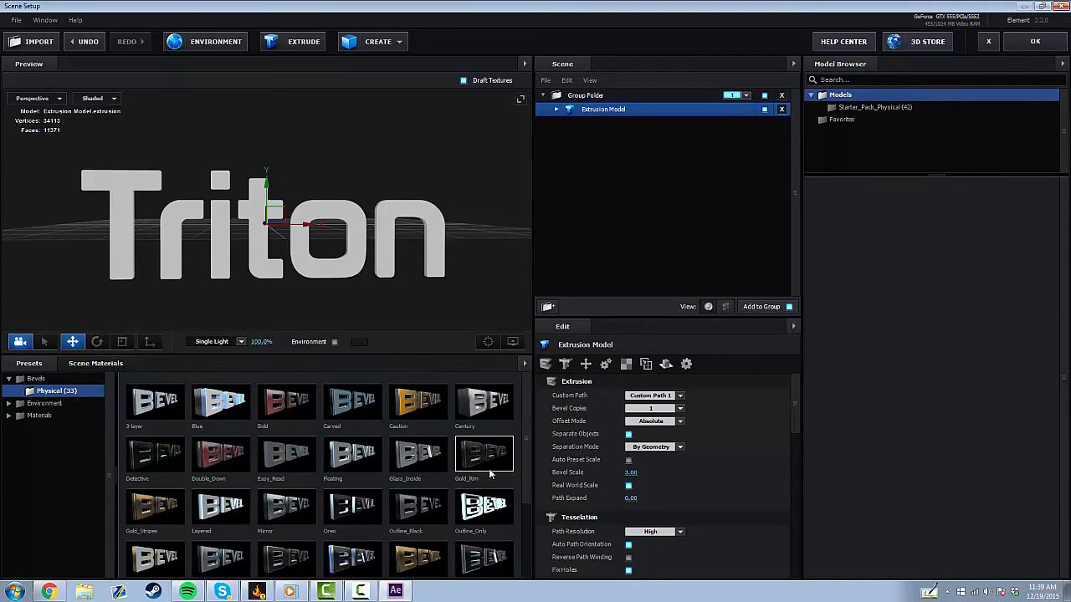
{"action": "left_click", "coordinate": [483, 456]}
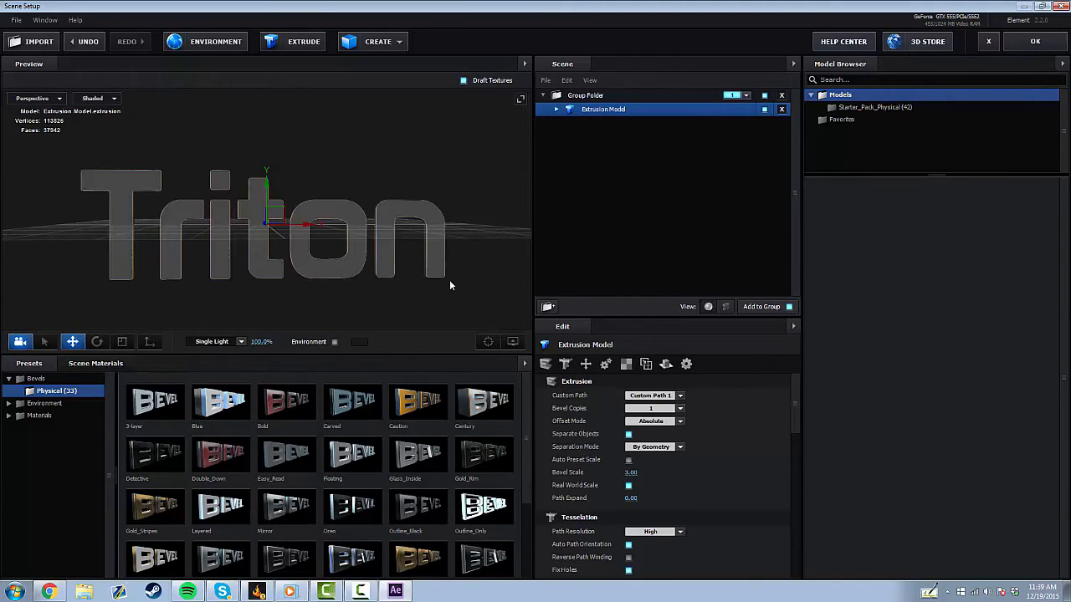
{"action": "mouse_move", "coordinate": [449, 280]}
{"action": "left_mouse_down"}
{"action": "mouse_move", "coordinate": [390, 287]}
{"action": "mouse_move", "coordinate": [388, 253]}
{"action": "mouse_move", "coordinate": [448, 250]}
{"action": "mouse_move", "coordinate": [430, 298]}
{"action": "mouse_move", "coordinate": [443, 280]}
{"action": "mouse_move", "coordinate": [432, 290]}
{"action": "left_mouse_up"}
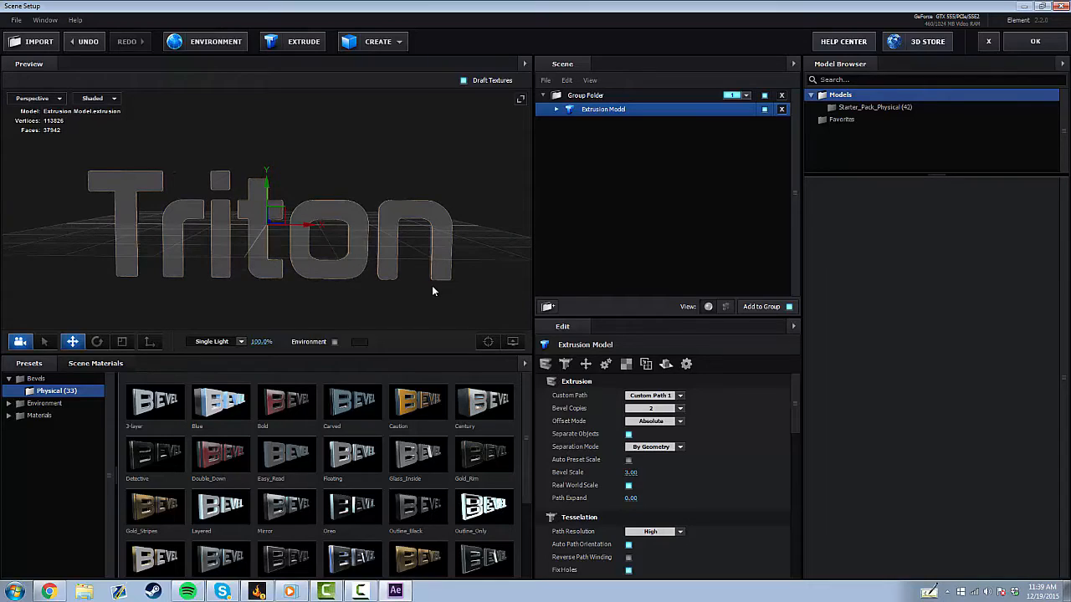
Select the extrusion's Shiny material and lower its glossiness.
{"action": "left_click", "coordinate": [556, 109]}
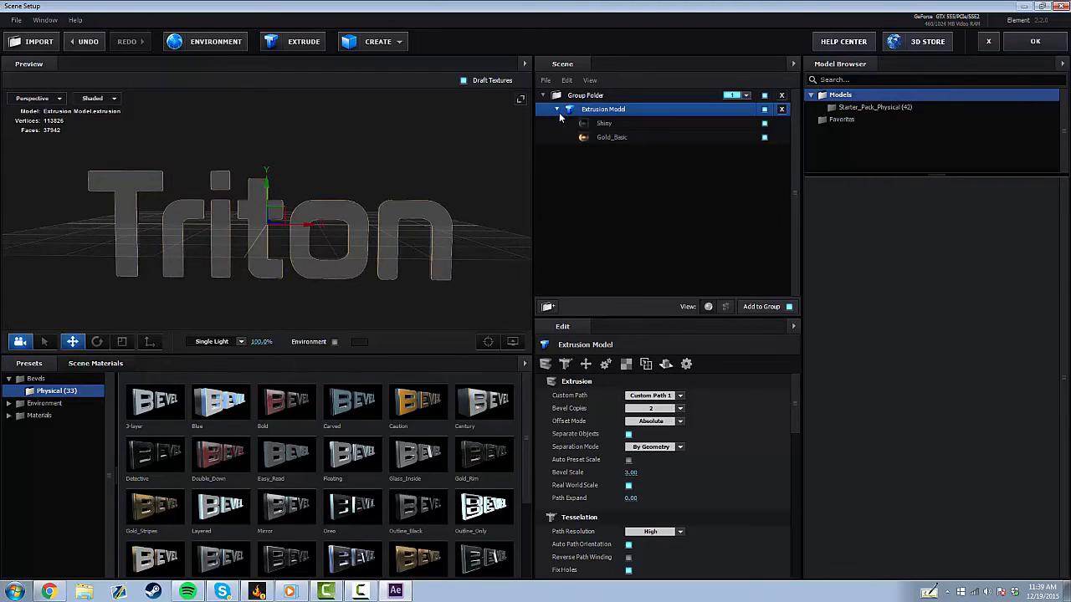
{"action": "left_click", "coordinate": [616, 124]}
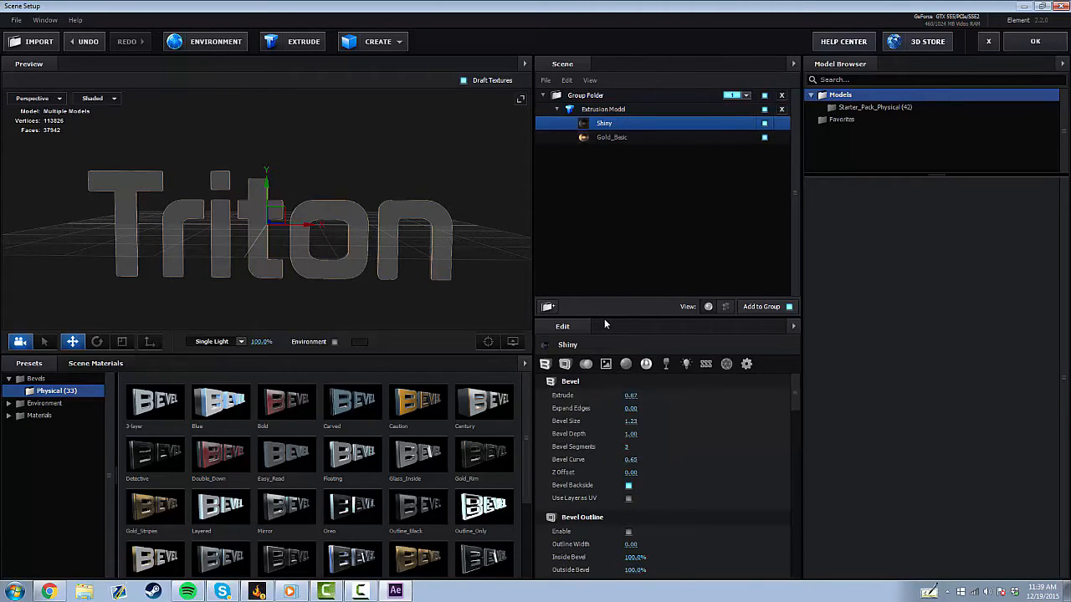
{"action": "mouse_move", "coordinate": [428, 256]}
{"action": "left_mouse_down"}
{"action": "mouse_move", "coordinate": [395, 239]}
{"action": "mouse_move", "coordinate": [414, 216]}
{"action": "mouse_move", "coordinate": [438, 244]}
{"action": "mouse_move", "coordinate": [431, 250]}
{"action": "mouse_move", "coordinate": [433, 172]}
{"action": "mouse_move", "coordinate": [401, 179]}
{"action": "mouse_move", "coordinate": [435, 254]}
{"action": "left_mouse_up"}
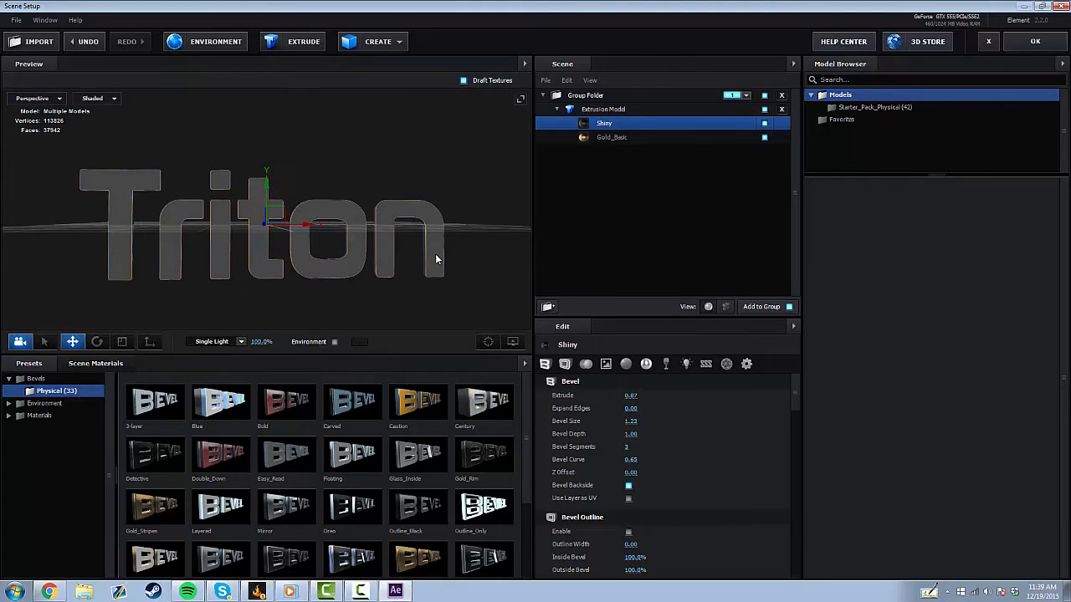
{"action": "scroll", "coordinate": [633, 441], "scroll_direction": "down", "scroll_amount": 1}
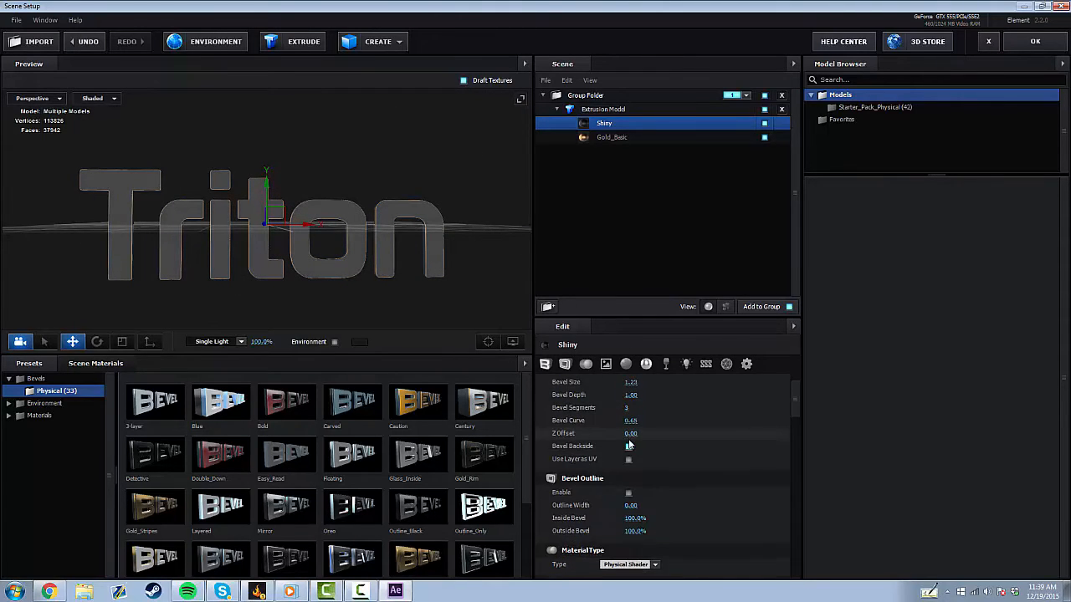
{"action": "scroll", "coordinate": [632, 445], "scroll_direction": "up", "scroll_amount": 1}
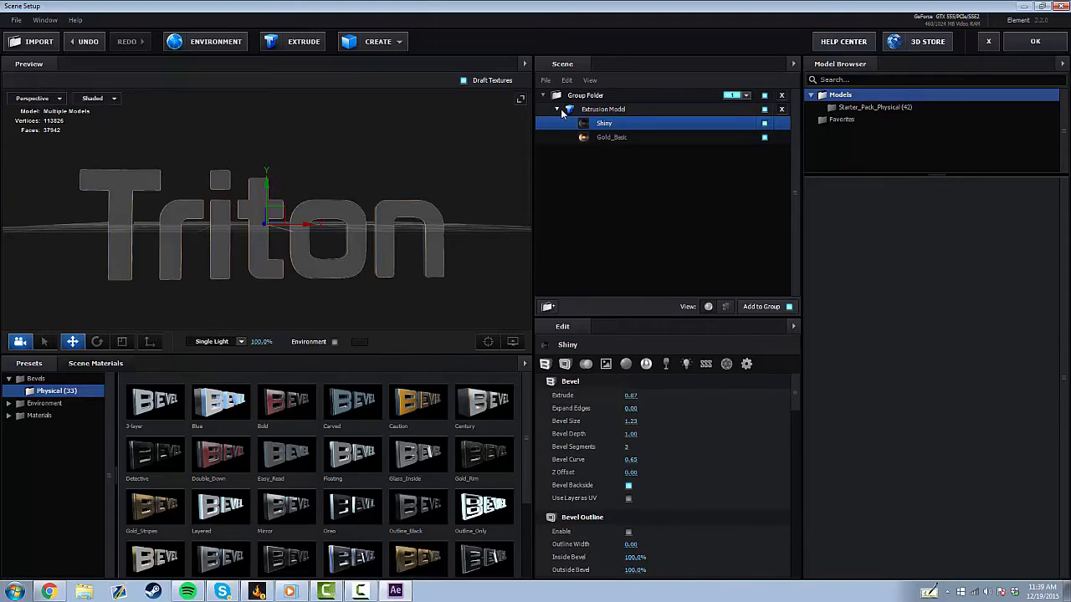
{"action": "left_click", "coordinate": [625, 137]}
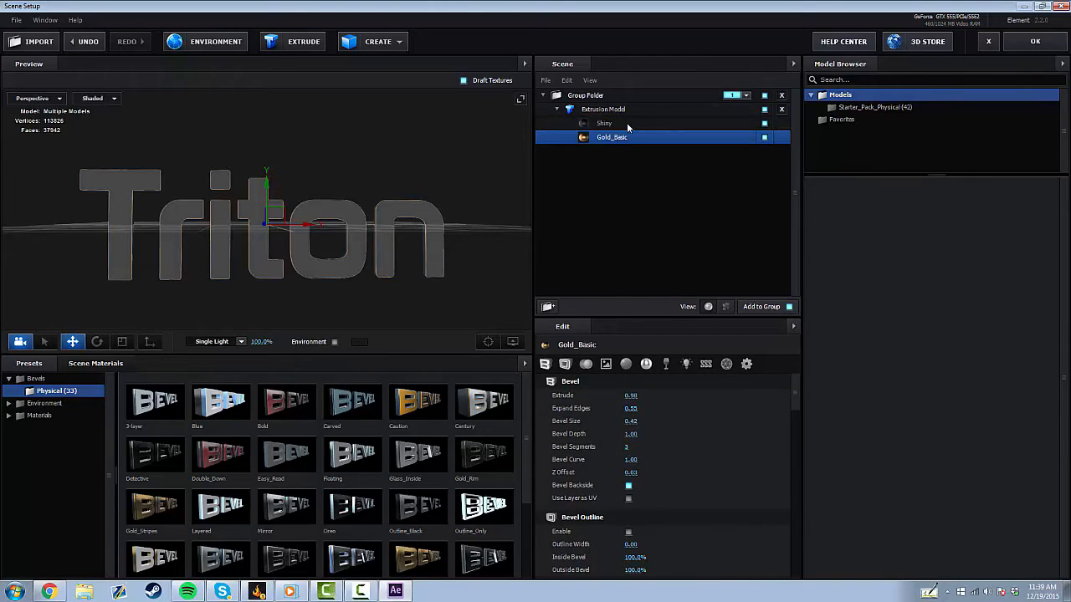
{"action": "left_click", "coordinate": [627, 123]}
{"action": "scroll", "coordinate": [597, 394], "scroll_direction": "down", "scroll_amount": 8}
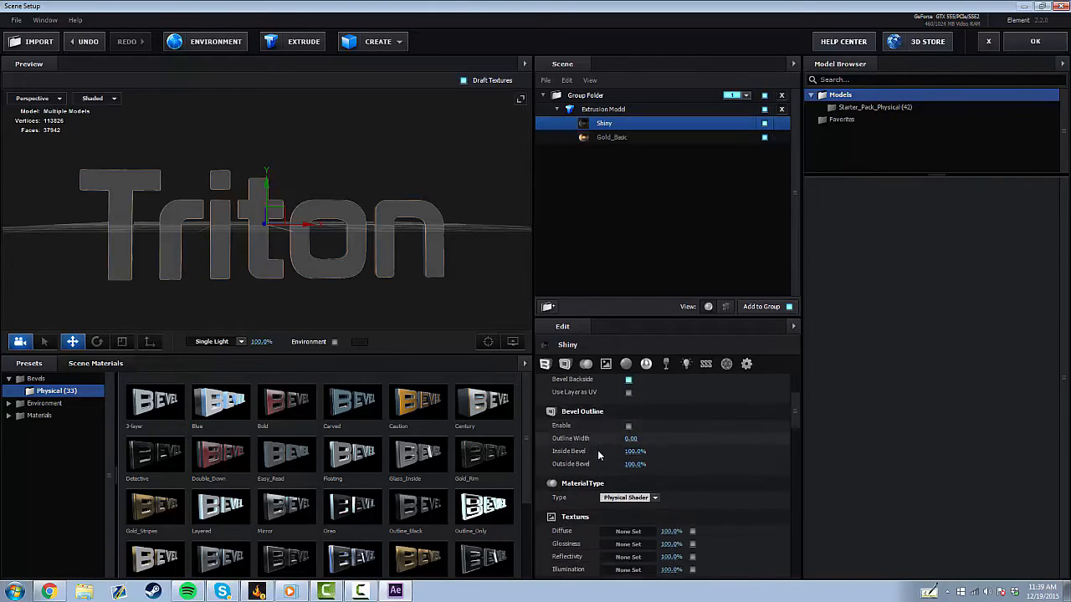
{"action": "scroll", "coordinate": [596, 472], "scroll_direction": "down", "scroll_amount": 5}
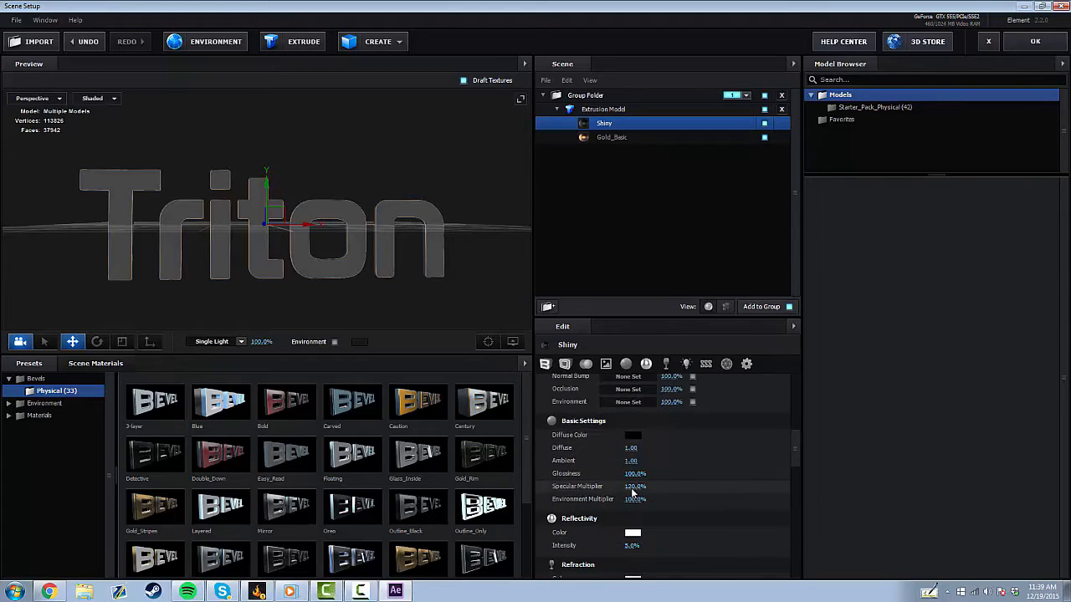
{"action": "left_click_drag", "start_coordinate": [631, 469], "coordinate": [576, 462]}
Replace the Shiny material with the concrete_block_wall_02 shader from Pro_Shaders_2 Concrete materials.
{"action": "scroll", "coordinate": [663, 482], "scroll_direction": "down", "scroll_amount": 5}
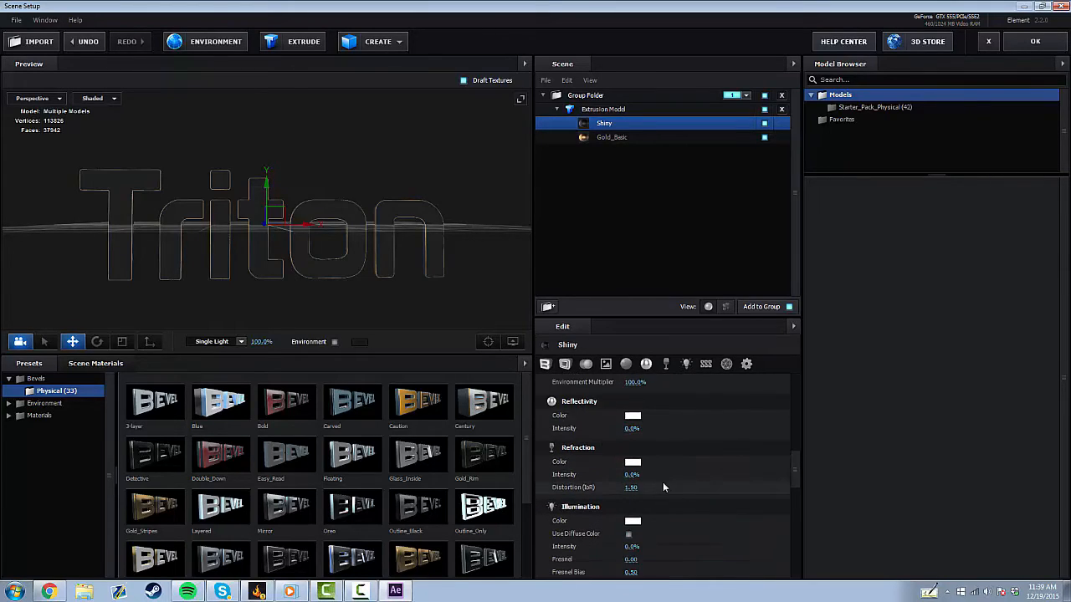
{"action": "scroll", "coordinate": [620, 473], "scroll_direction": "down", "scroll_amount": 4}
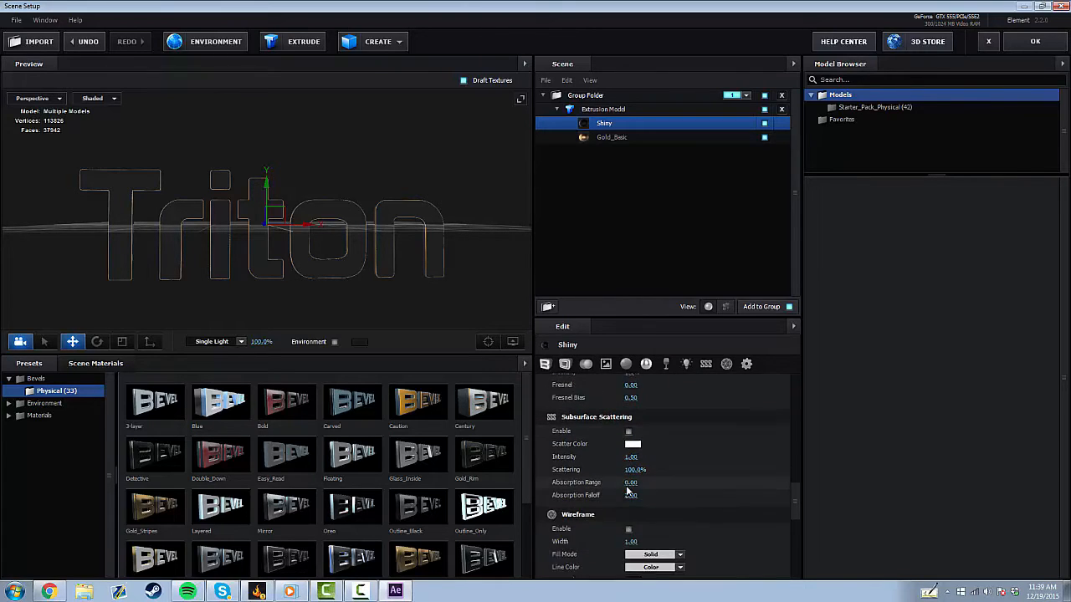
{"action": "scroll", "coordinate": [600, 459], "scroll_direction": "up", "scroll_amount": 1}
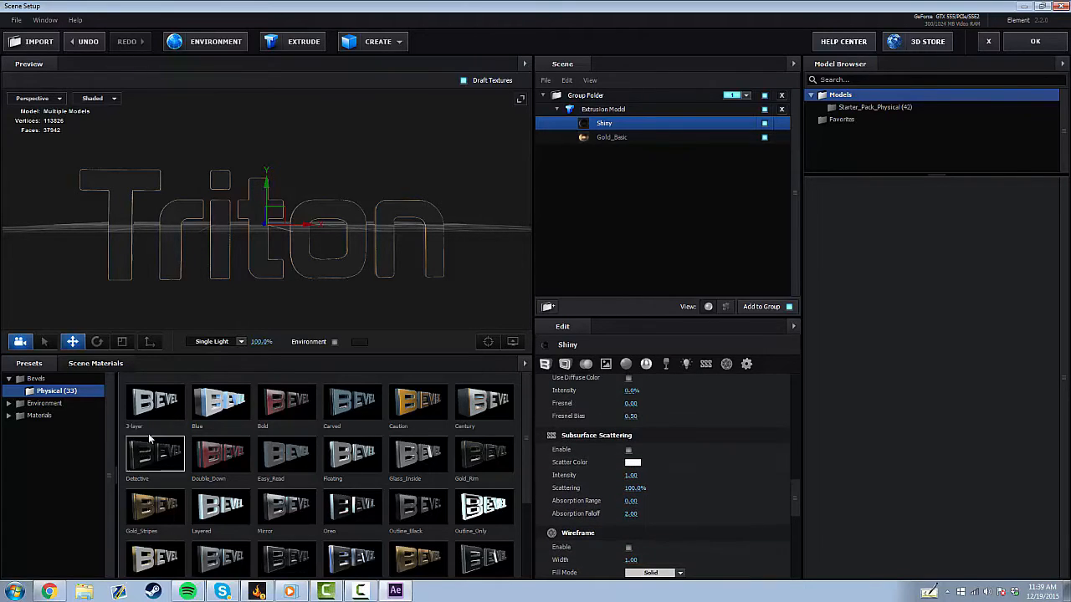
{"action": "left_click", "coordinate": [67, 413]}
{"action": "left_click", "coordinate": [65, 415]}
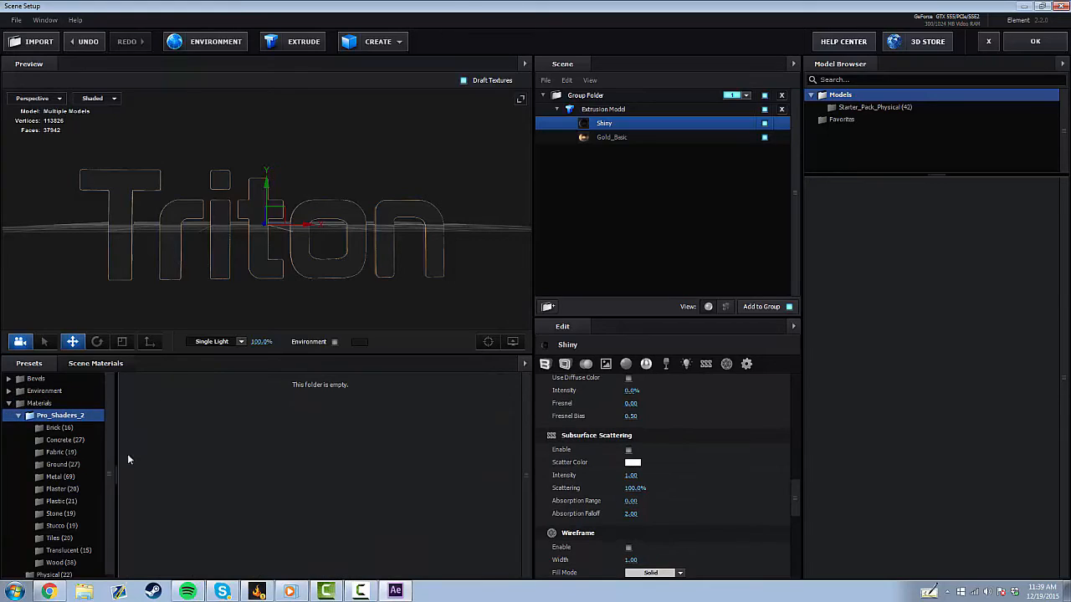
{"action": "left_click", "coordinate": [82, 439]}
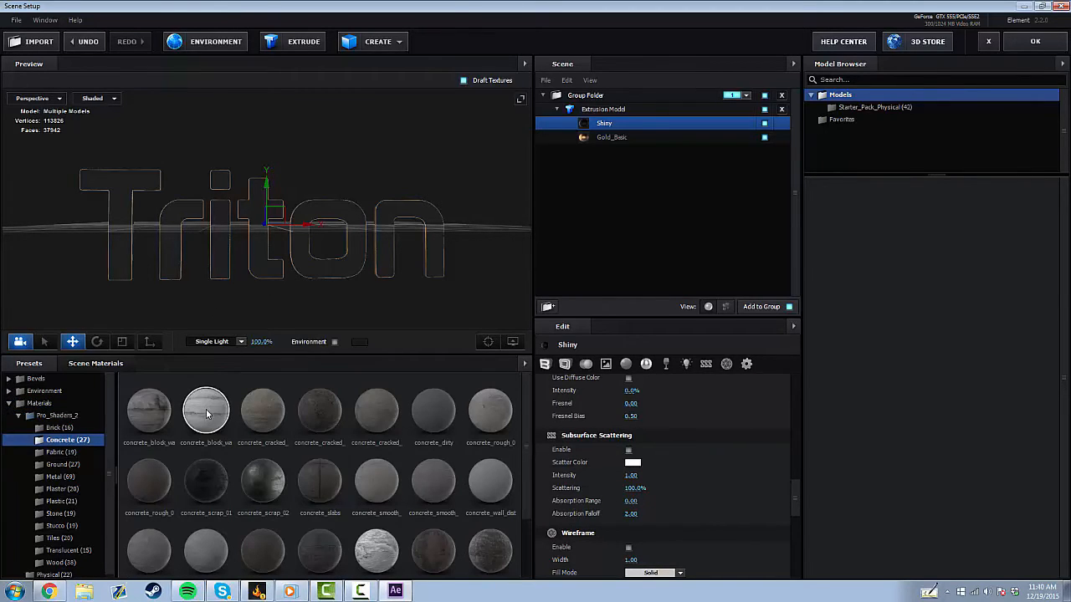
{"action": "double_click", "coordinate": [208, 409]}
{"action": "mouse_move", "coordinate": [256, 276]}
{"action": "left_mouse_down"}
{"action": "mouse_move", "coordinate": [220, 249]}
{"action": "mouse_move", "coordinate": [287, 268]}
{"action": "mouse_move", "coordinate": [315, 251]}
{"action": "mouse_move", "coordinate": [196, 271]}
{"action": "mouse_move", "coordinate": [244, 285]}
{"action": "mouse_move", "coordinate": [270, 270]}
{"action": "mouse_move", "coordinate": [247, 271]}
{"action": "left_mouse_up"}
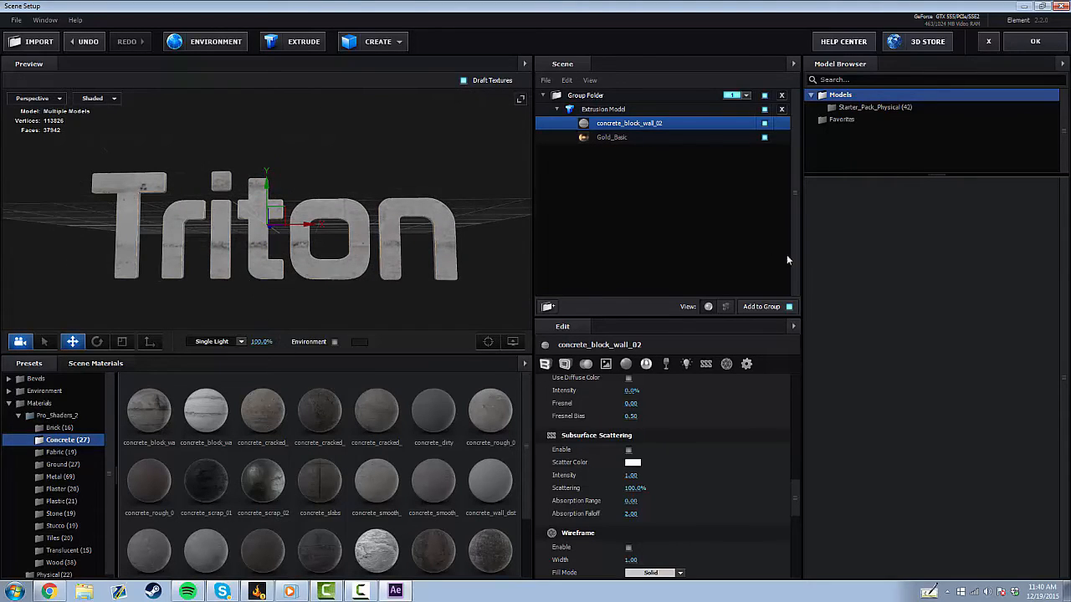
Close Scene Setup and hide the original Triton text layer.
{"action": "left_click", "coordinate": [1042, 44]}
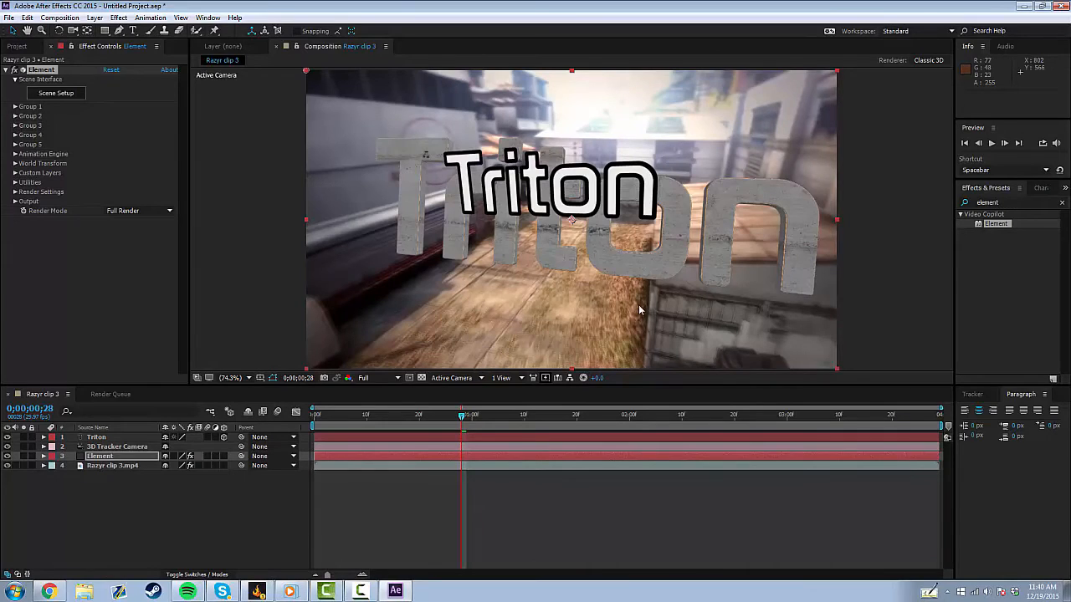
{"action": "left_click_drag", "start_coordinate": [640, 310], "coordinate": [610, 253]}
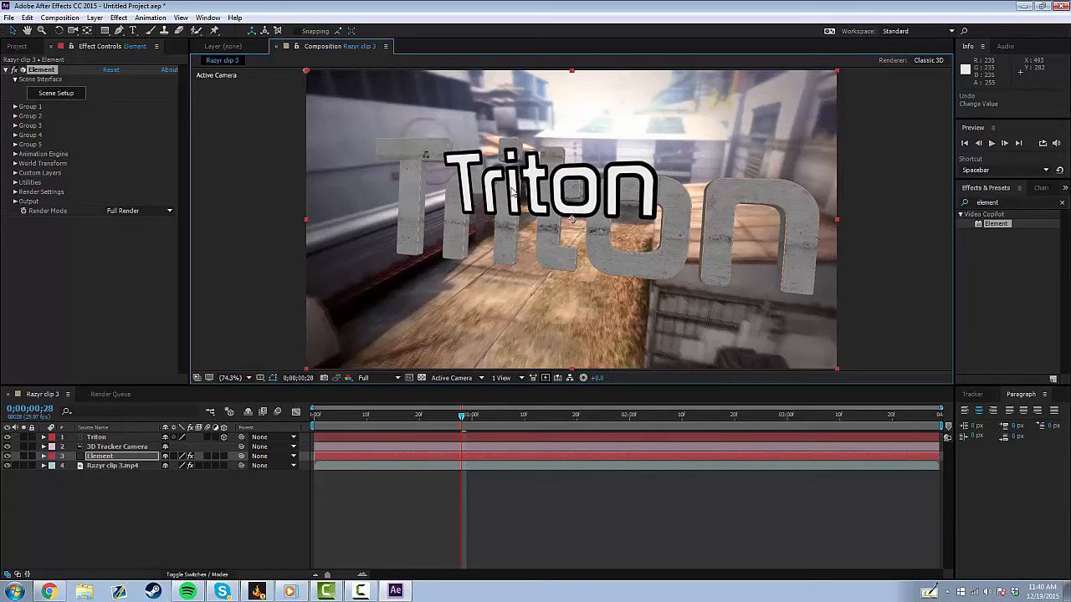
{"action": "left_click", "coordinate": [8, 437]}
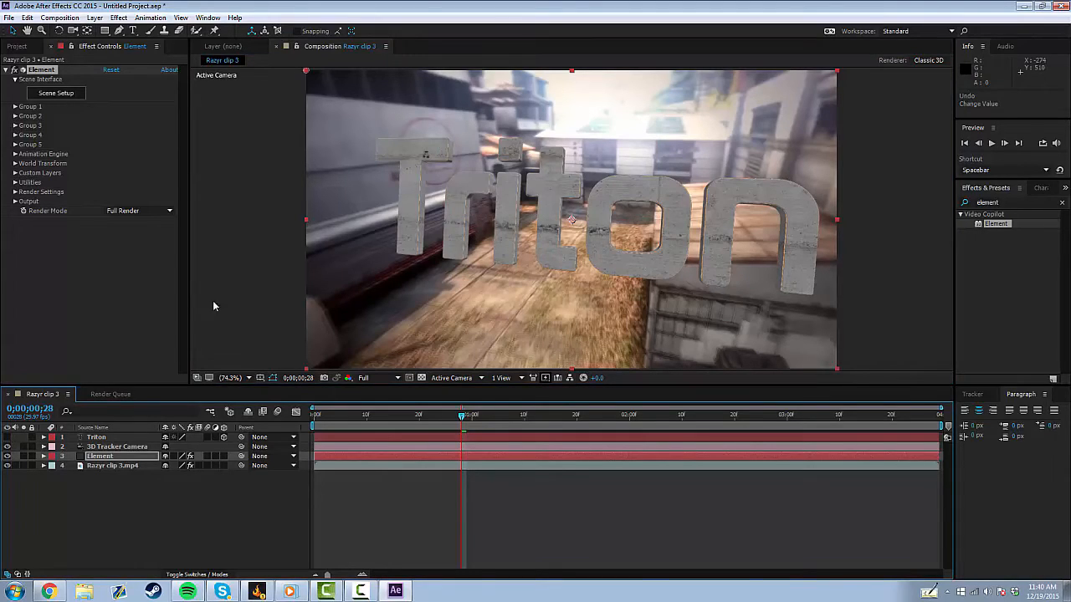
In Element's Group 1 particle settings, set Position Z to 130.0 and Particle Size to 3.50.
{"action": "left_click_drag", "start_coordinate": [463, 423], "coordinate": [468, 449]}
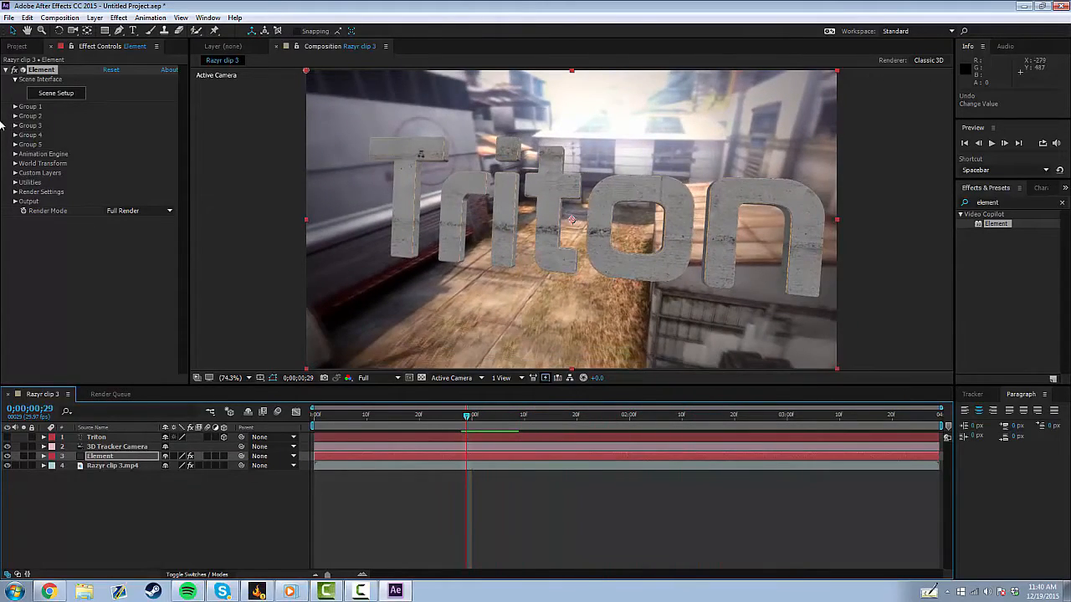
{"action": "left_click", "coordinate": [15, 106]}
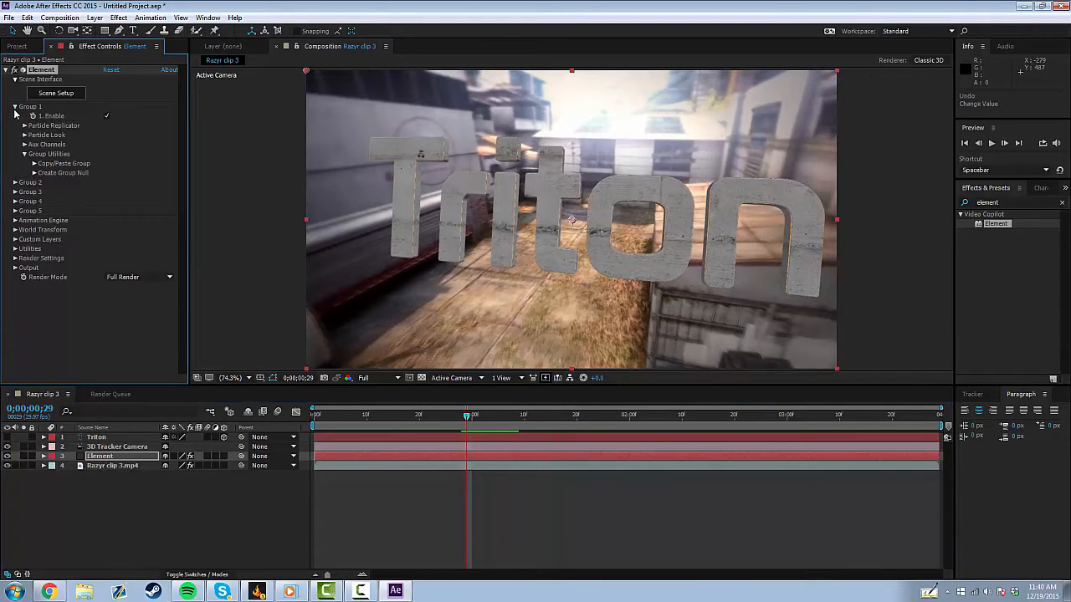
{"action": "left_click", "coordinate": [25, 126]}
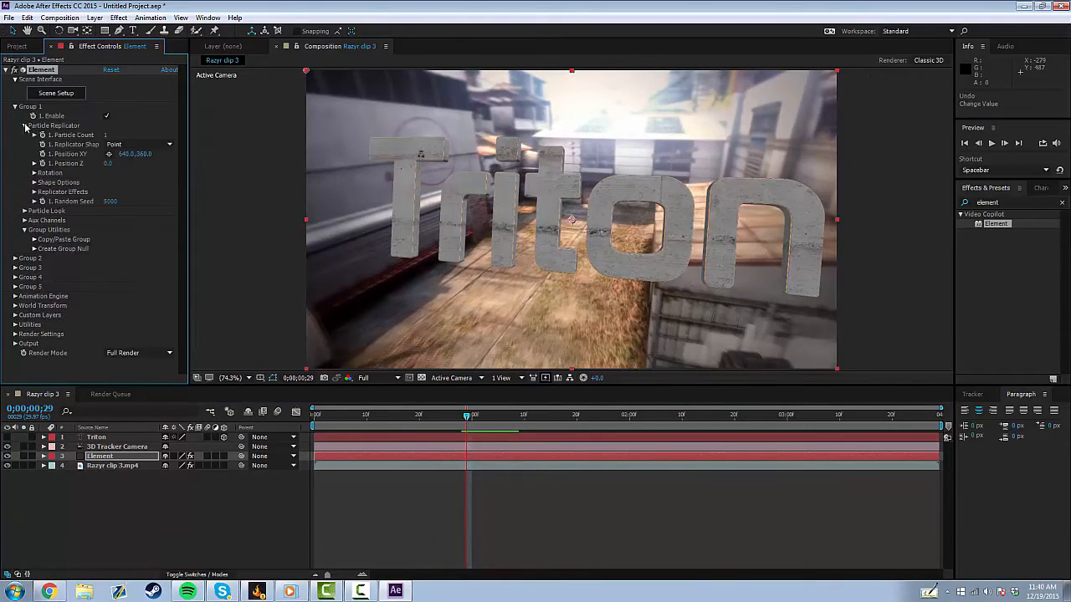
{"action": "left_click", "coordinate": [25, 211]}
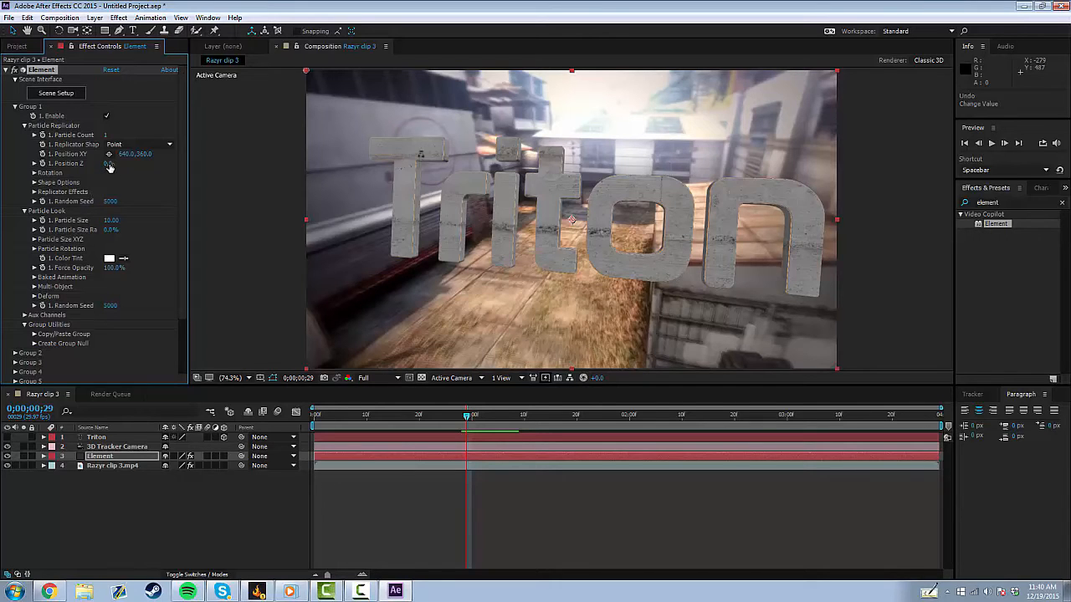
{"action": "mouse_move", "coordinate": [109, 164]}
{"action": "left_mouse_down"}
{"action": "mouse_move", "coordinate": [99, 164]}
{"action": "mouse_move", "coordinate": [121, 167]}
{"action": "left_mouse_up"}
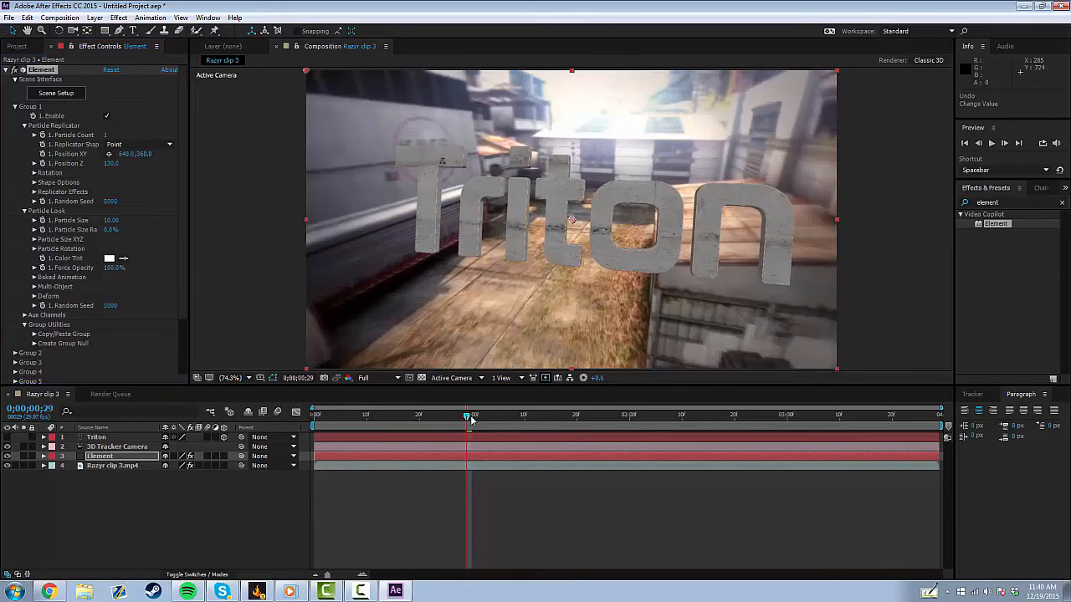
{"action": "left_click_drag", "start_coordinate": [467, 416], "coordinate": [492, 415]}
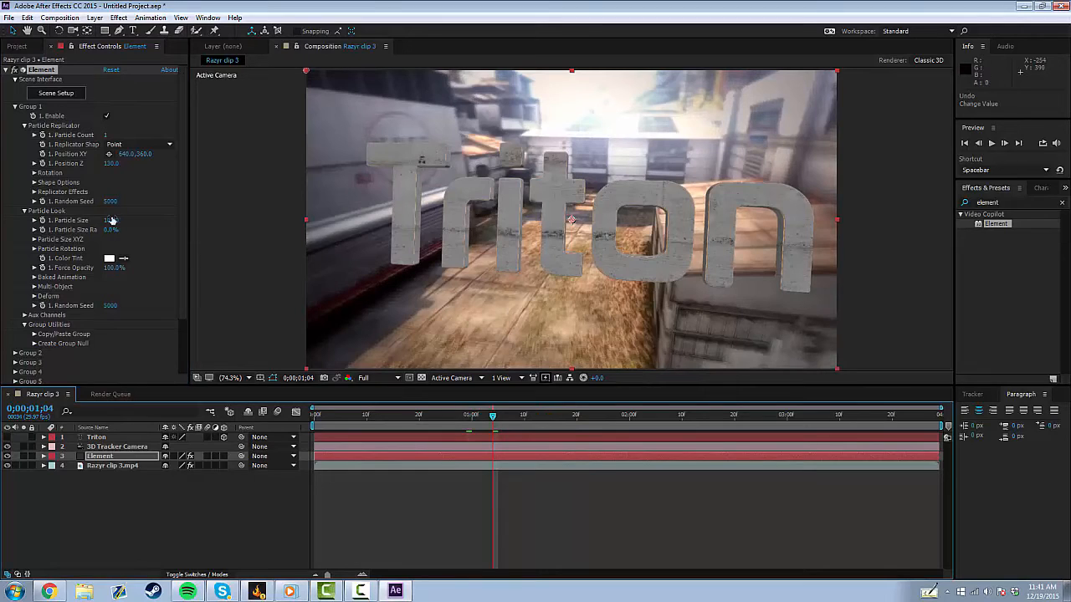
{"action": "left_click_drag", "start_coordinate": [112, 220], "coordinate": [67, 220]}
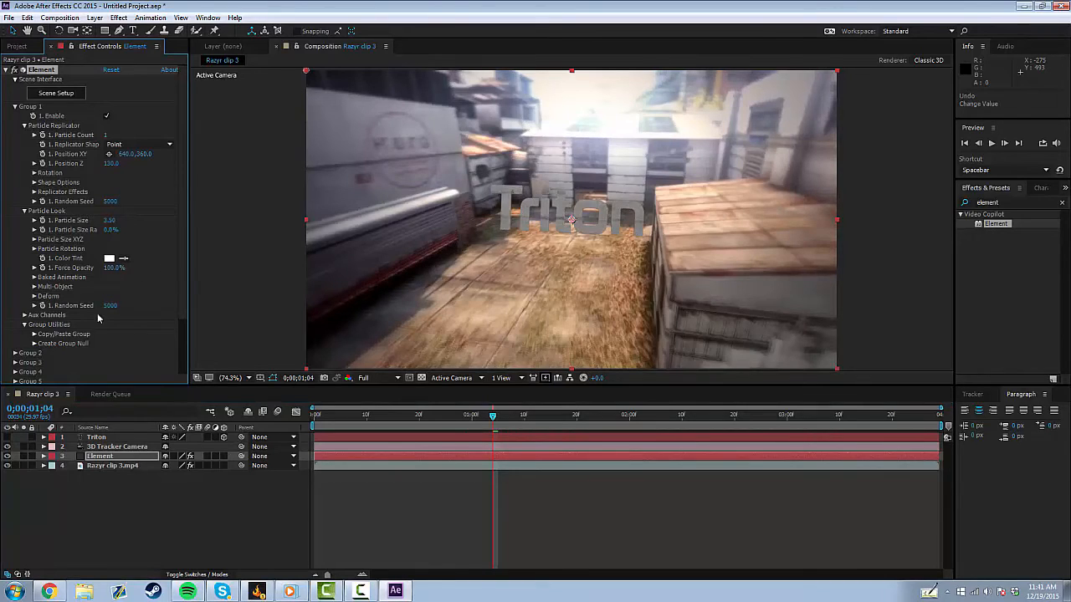
Reposition the text by setting Group 1's Position XY to 392.0, 293.0.
{"action": "left_click_drag", "start_coordinate": [110, 154], "coordinate": [116, 154]}
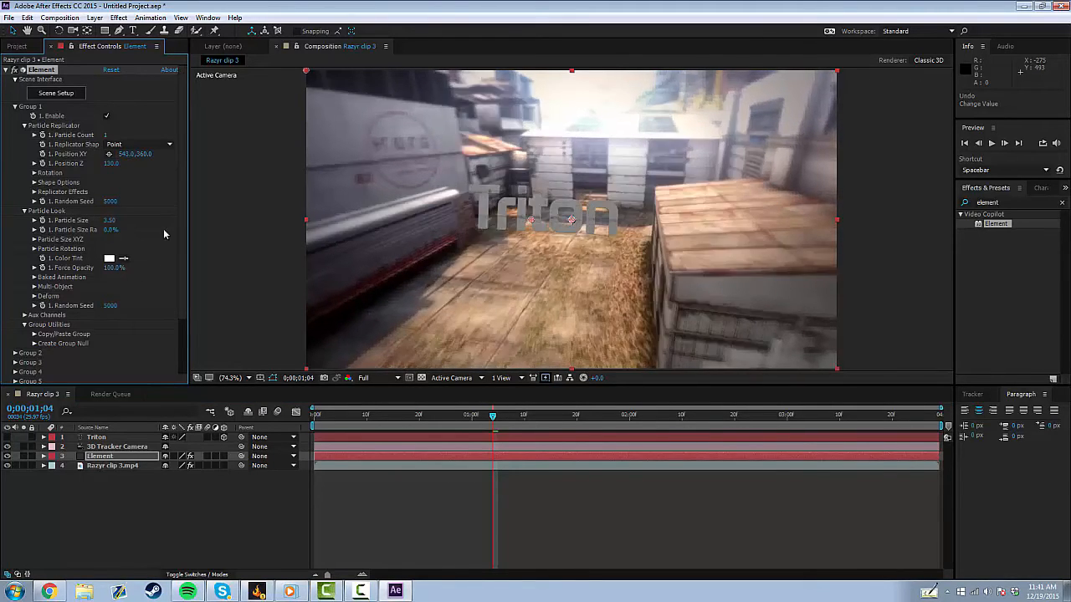
{"action": "left_click_drag", "start_coordinate": [494, 424], "coordinate": [619, 446]}
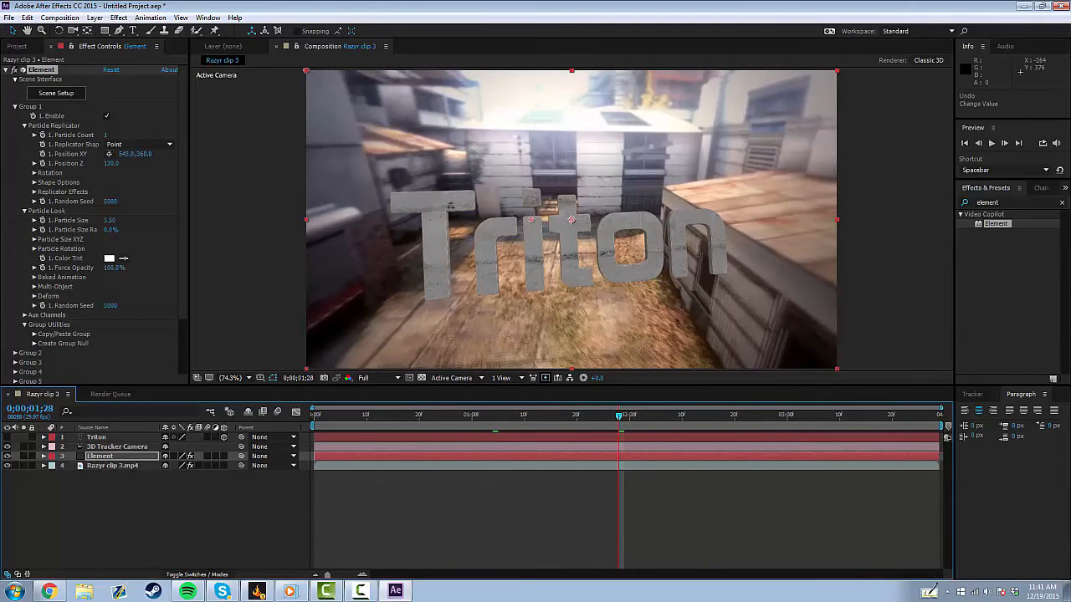
{"action": "left_click_drag", "start_coordinate": [126, 154], "coordinate": [32, 153]}
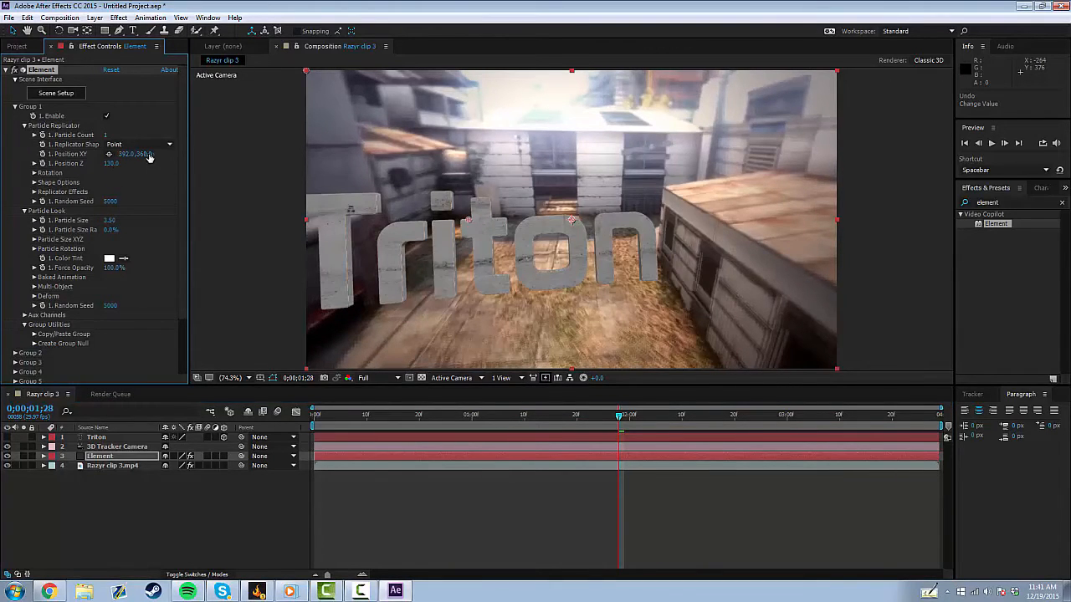
{"action": "left_click_drag", "start_coordinate": [149, 159], "coordinate": [107, 158]}
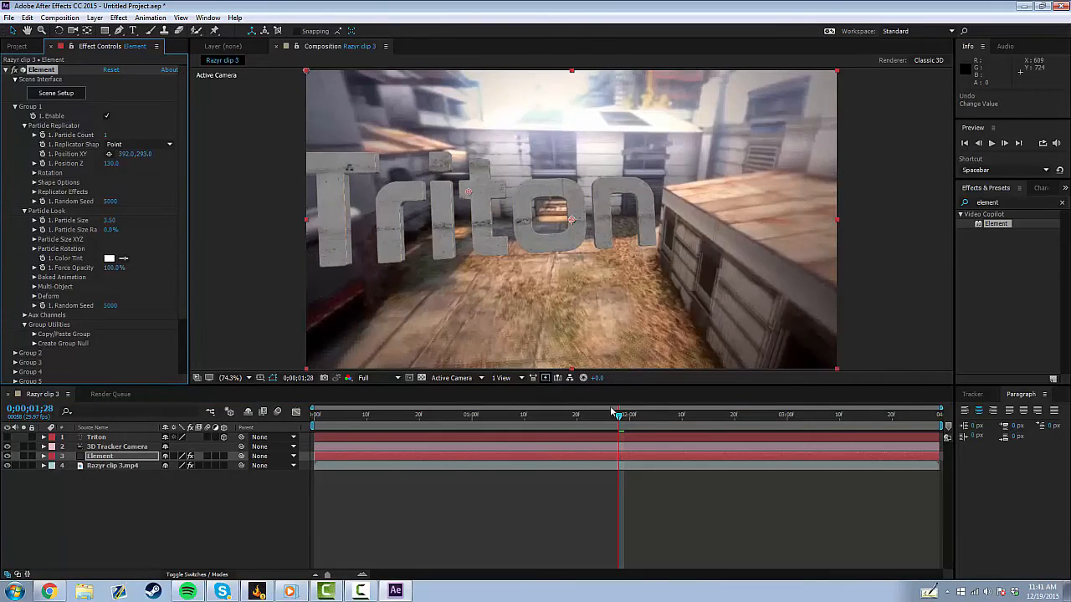
Play a preview of the composition from the start to check the tracked text.
{"action": "left_click_drag", "start_coordinate": [619, 418], "coordinate": [312, 424]}
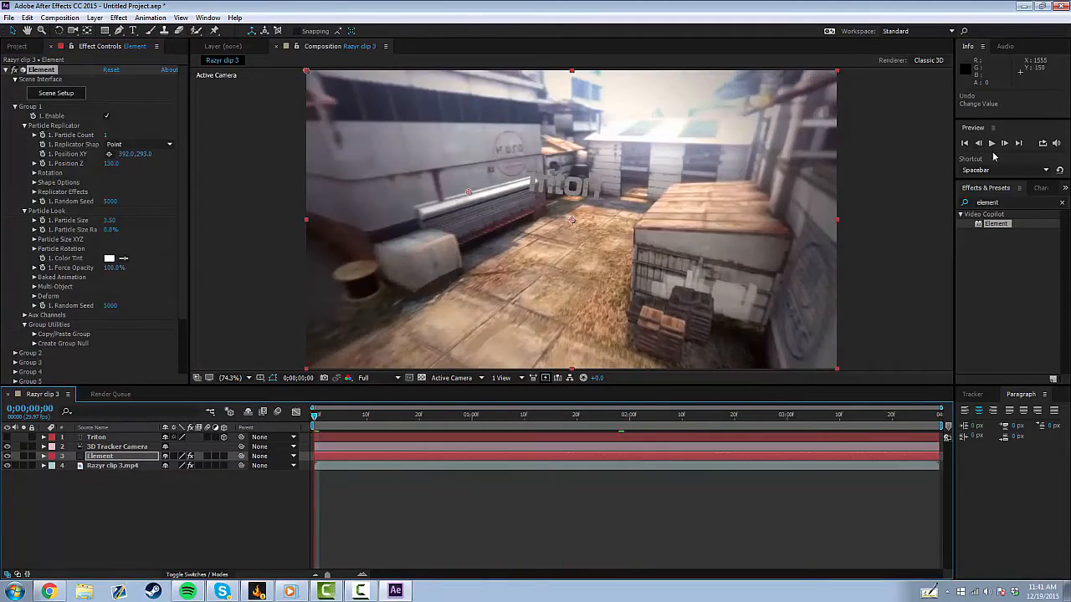
{"action": "key", "text": "space"}
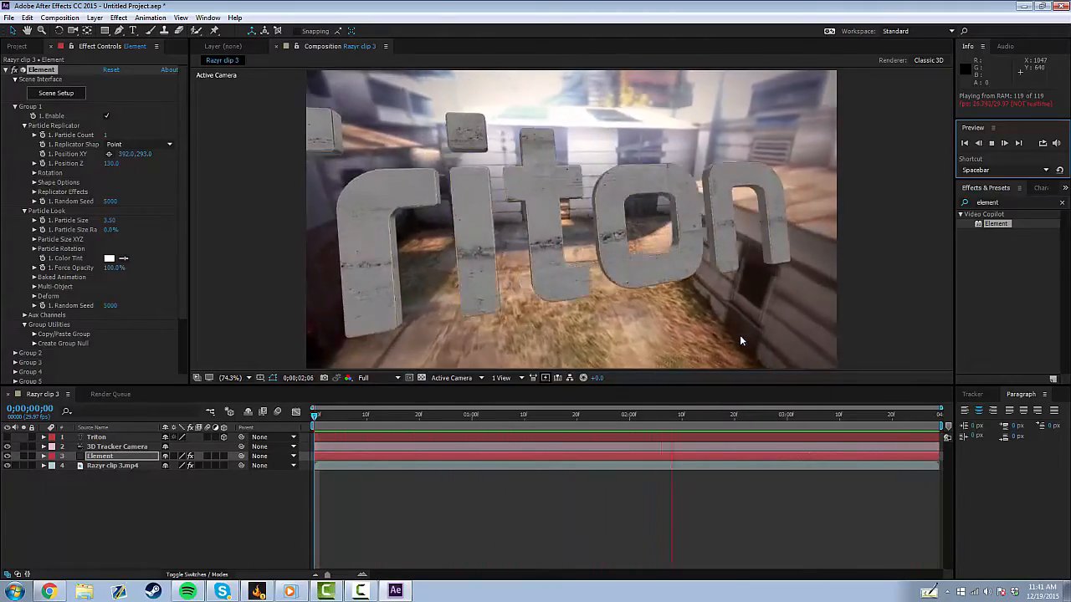
{"action": "left_click", "coordinate": [992, 144]}
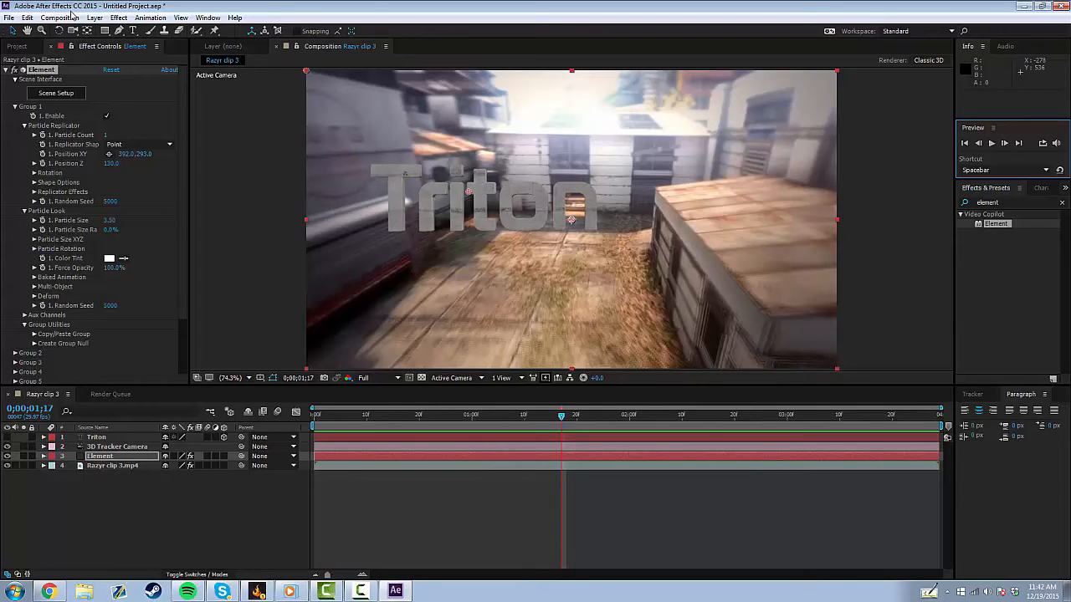
{"action": "left_click", "coordinate": [71, 18]}
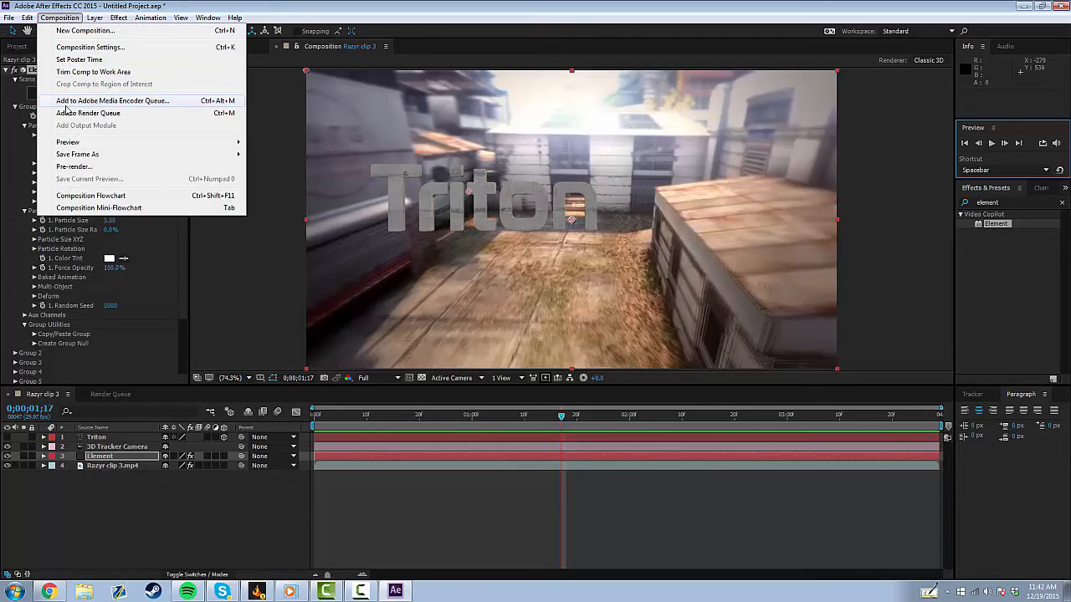
{"action": "left_click", "coordinate": [245, 269]}
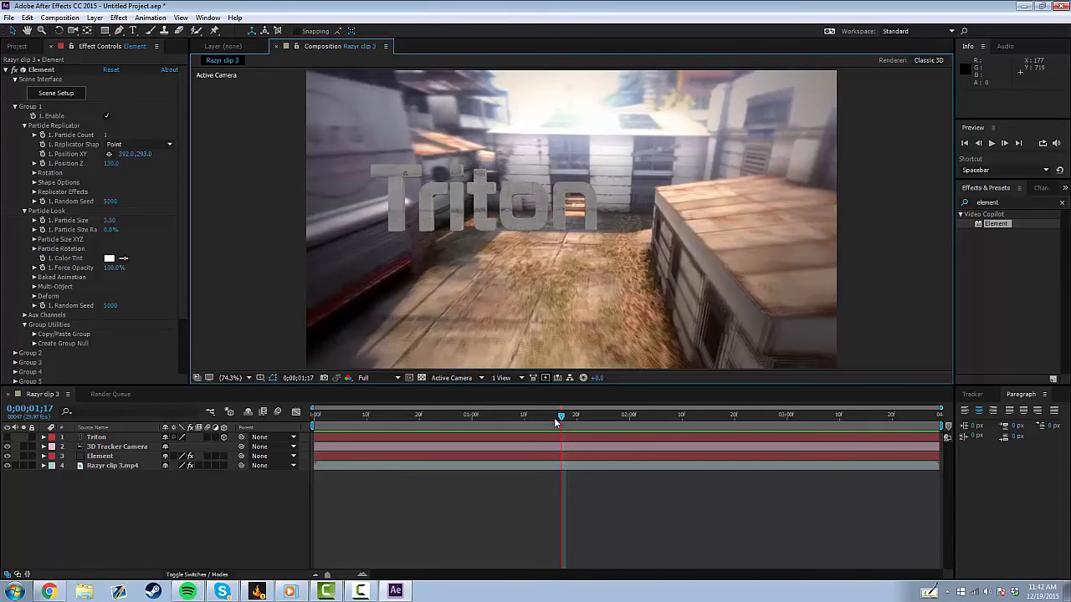
{"action": "left_click_drag", "start_coordinate": [560, 419], "coordinate": [712, 465]}
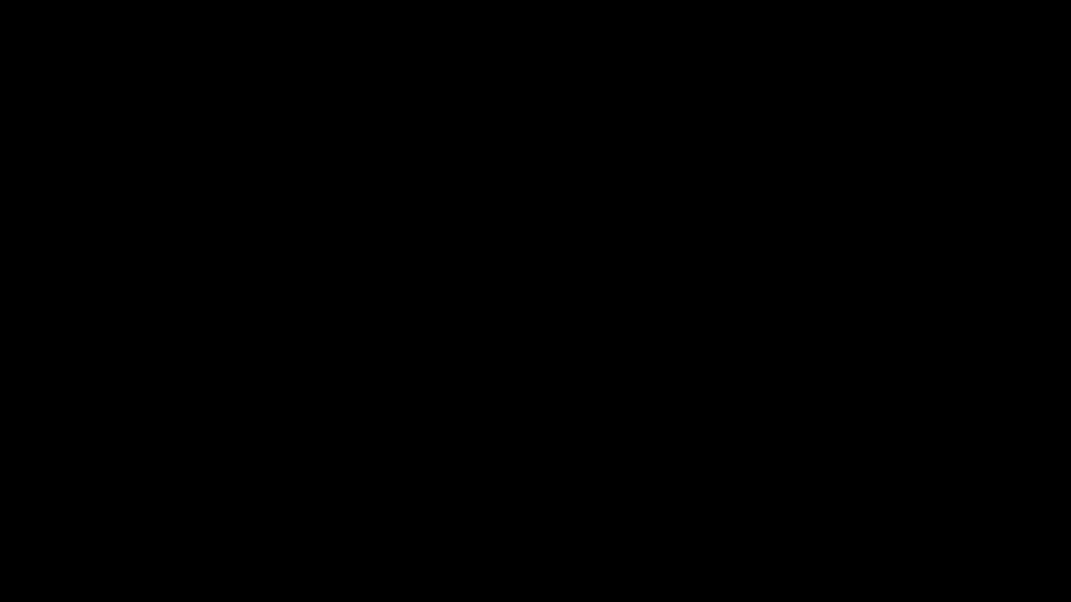